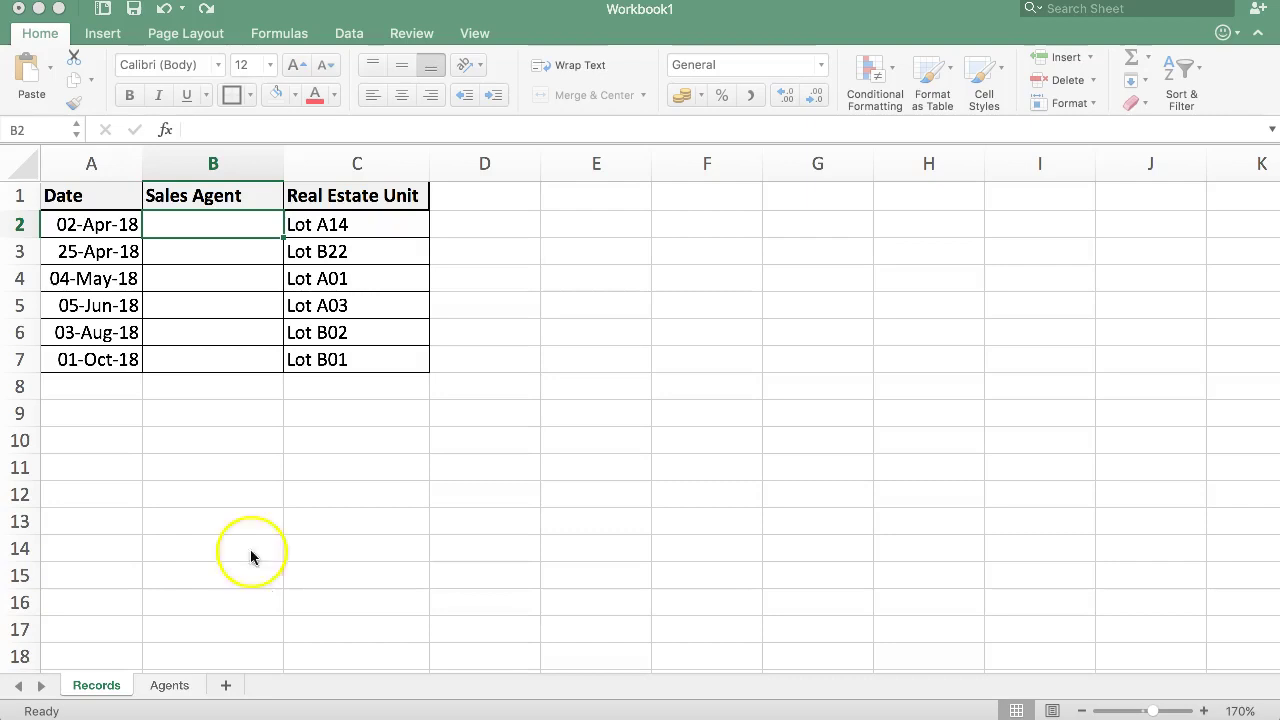
Review the empty Sales Agent cells on the Records sheet and the First Name and Full Name lists on the Agents sheet
click(201, 224)
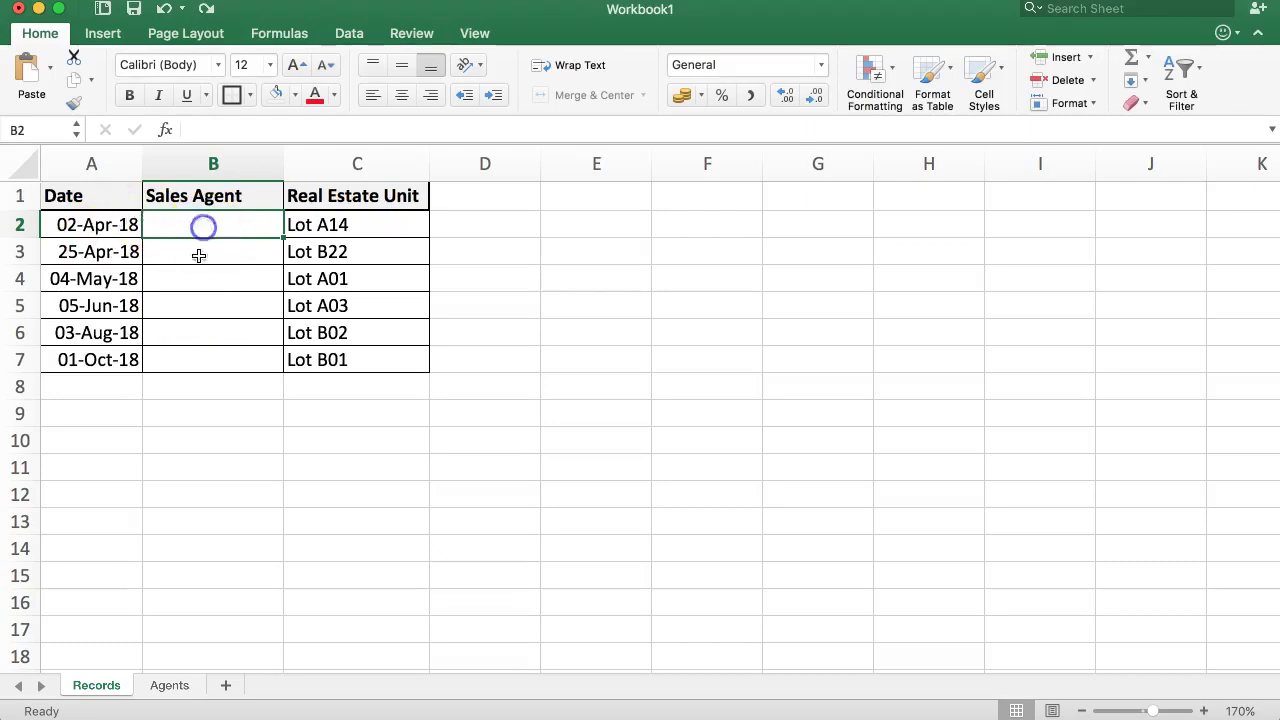
drag(212, 237, 237, 354)
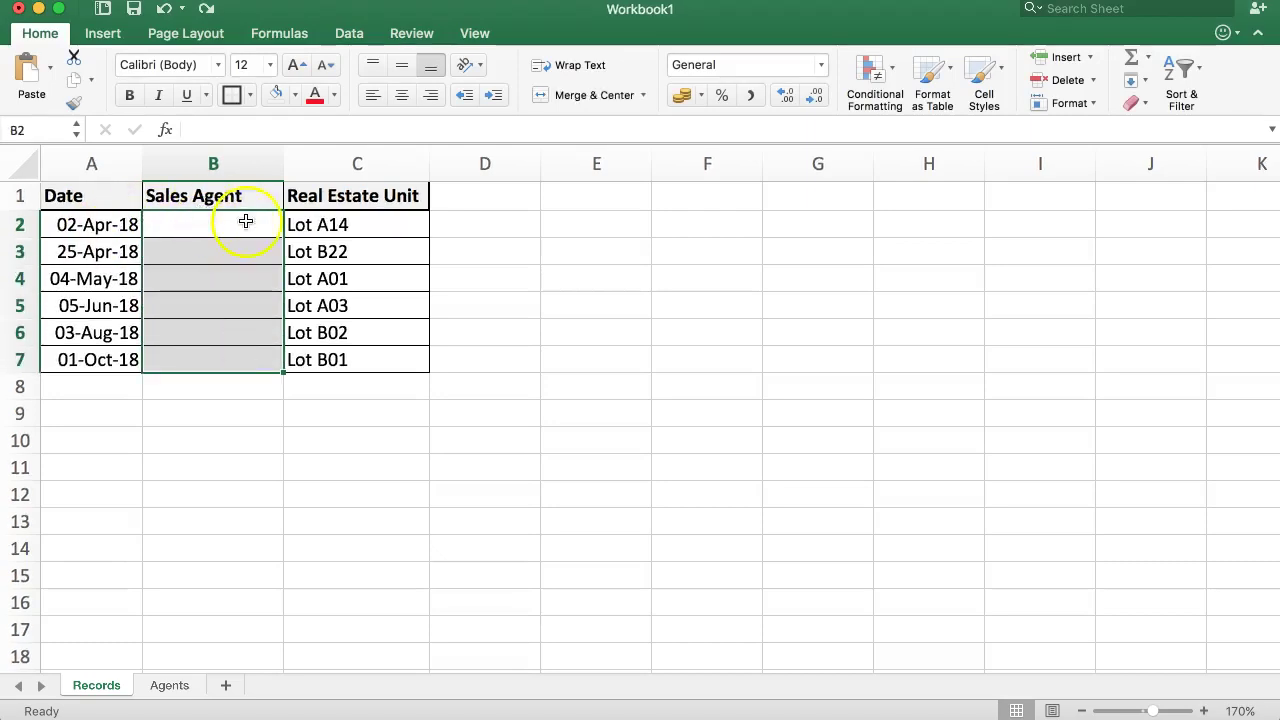
click(214, 229)
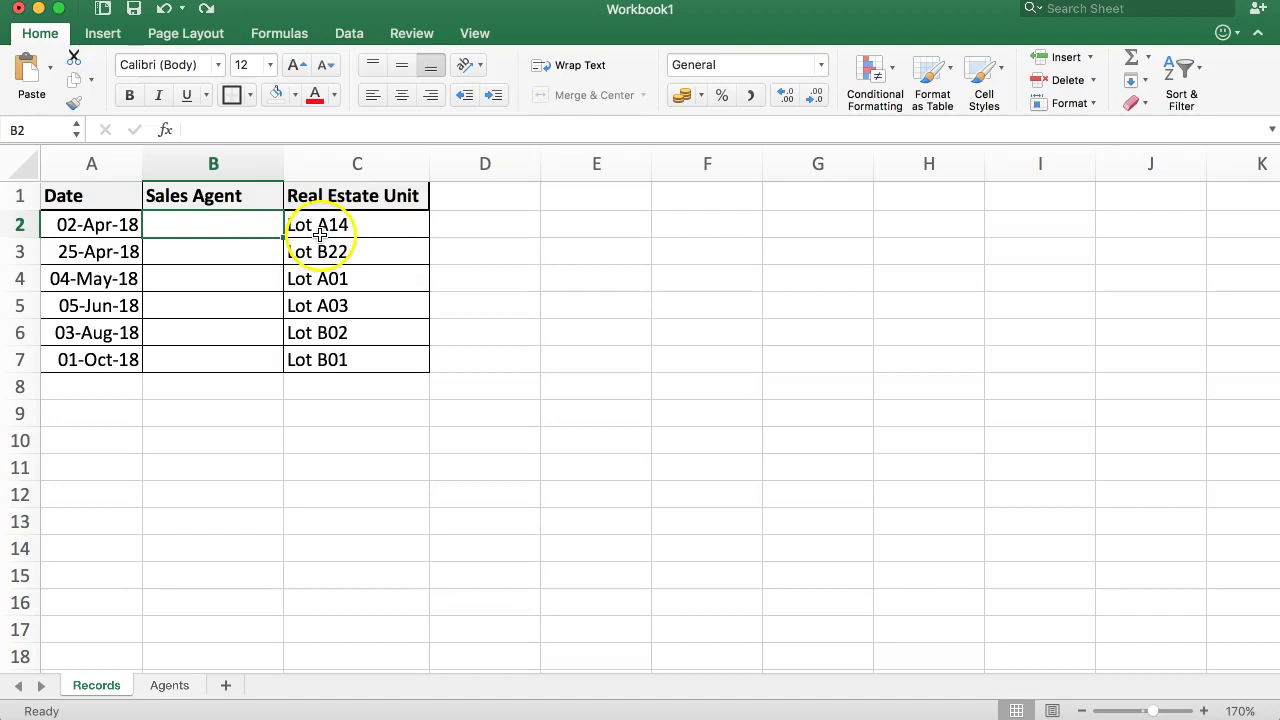
click(208, 268)
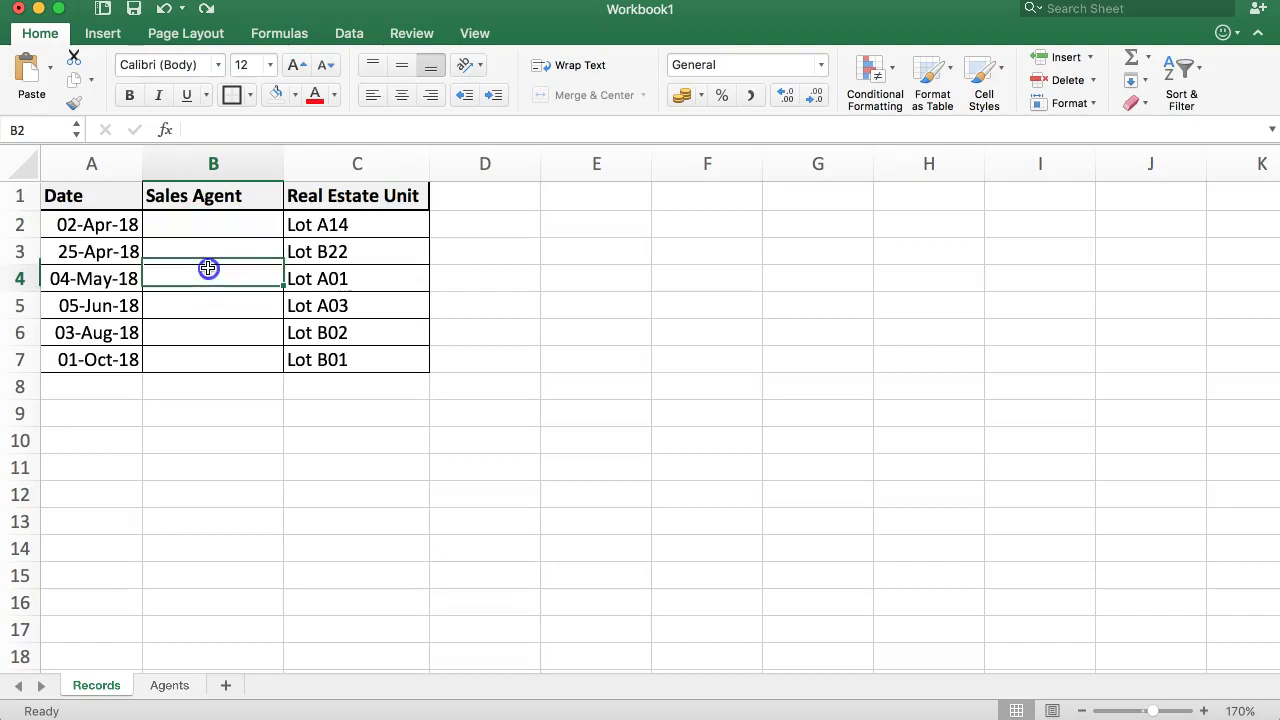
drag(212, 222, 208, 363)
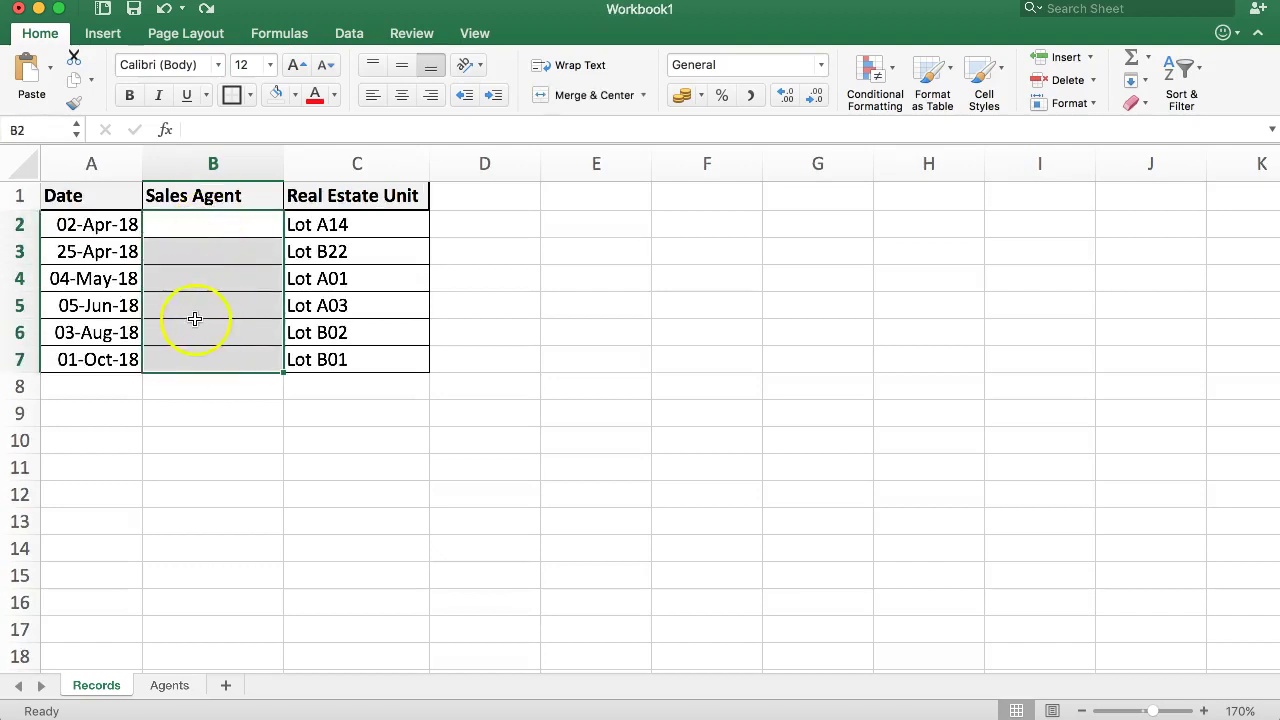
click(169, 685)
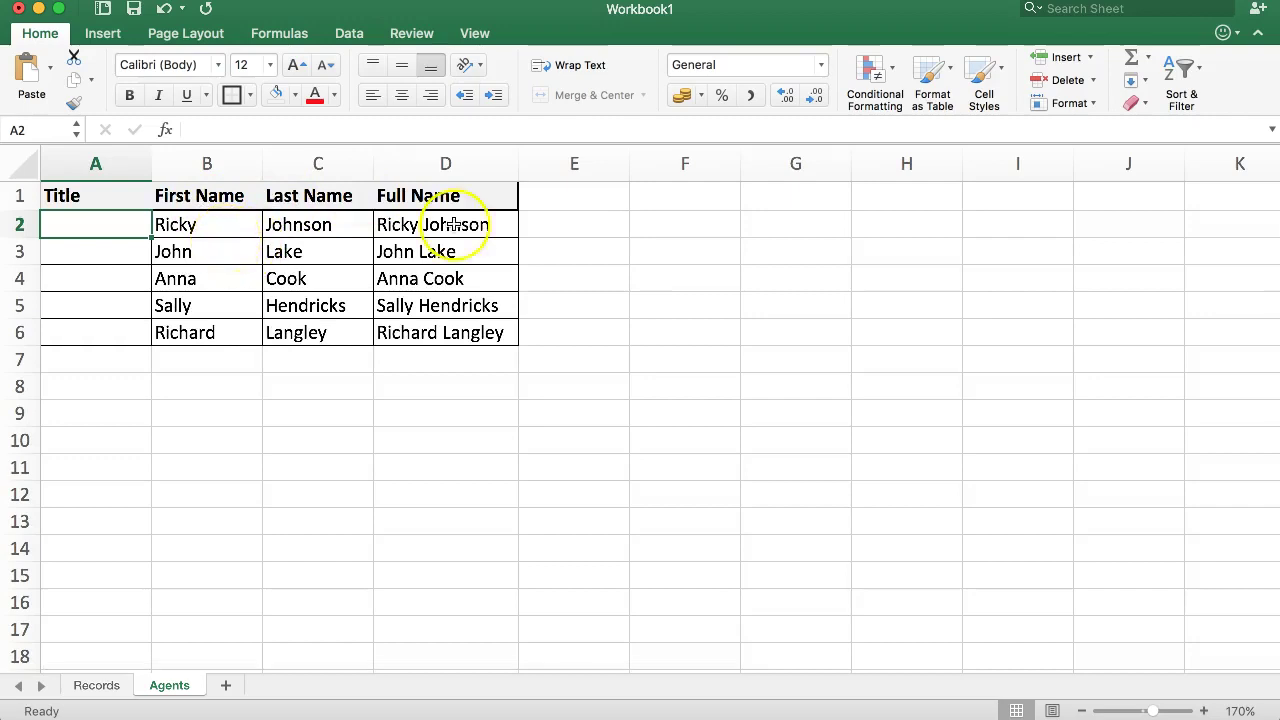
drag(471, 224, 557, 334)
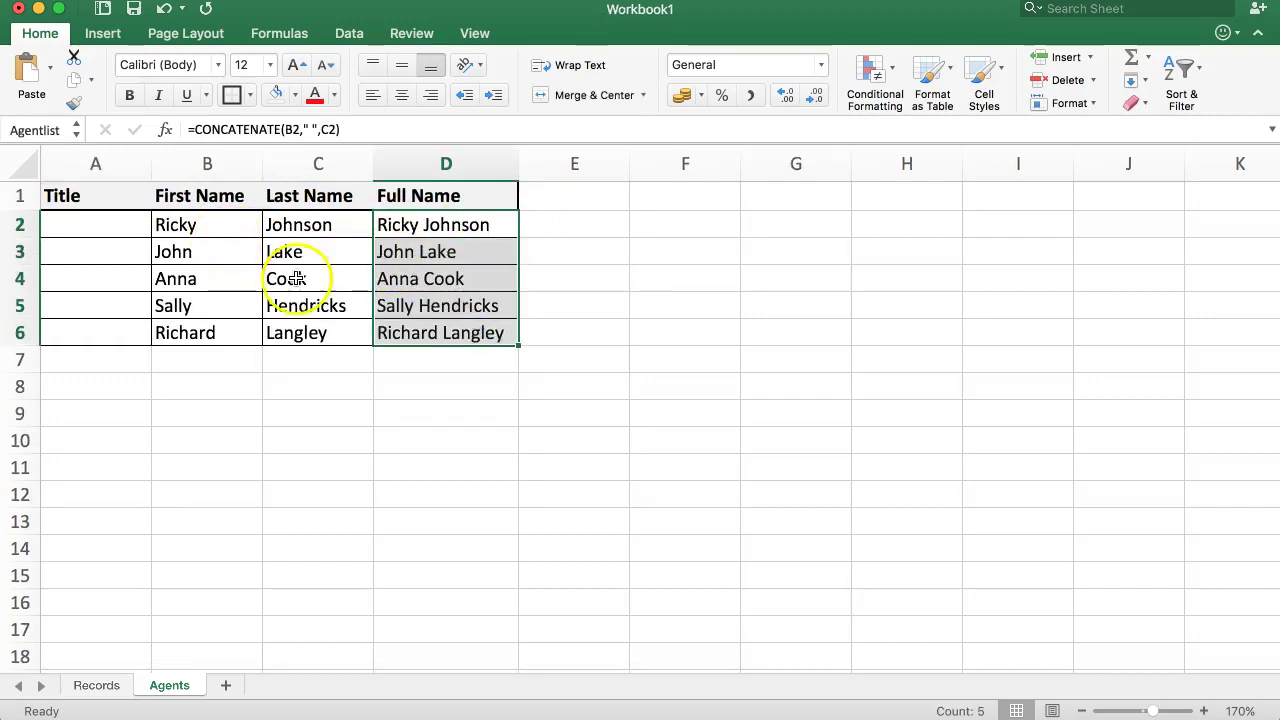
drag(200, 223, 200, 332)
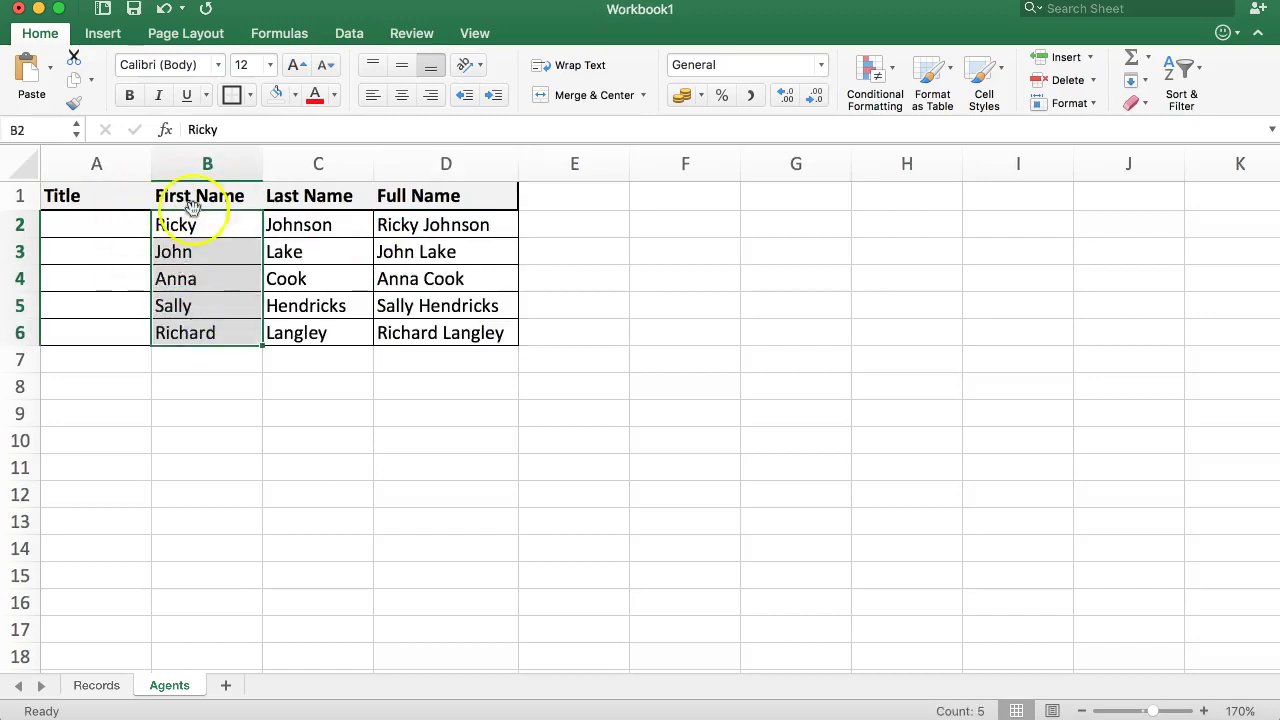
click(82, 690)
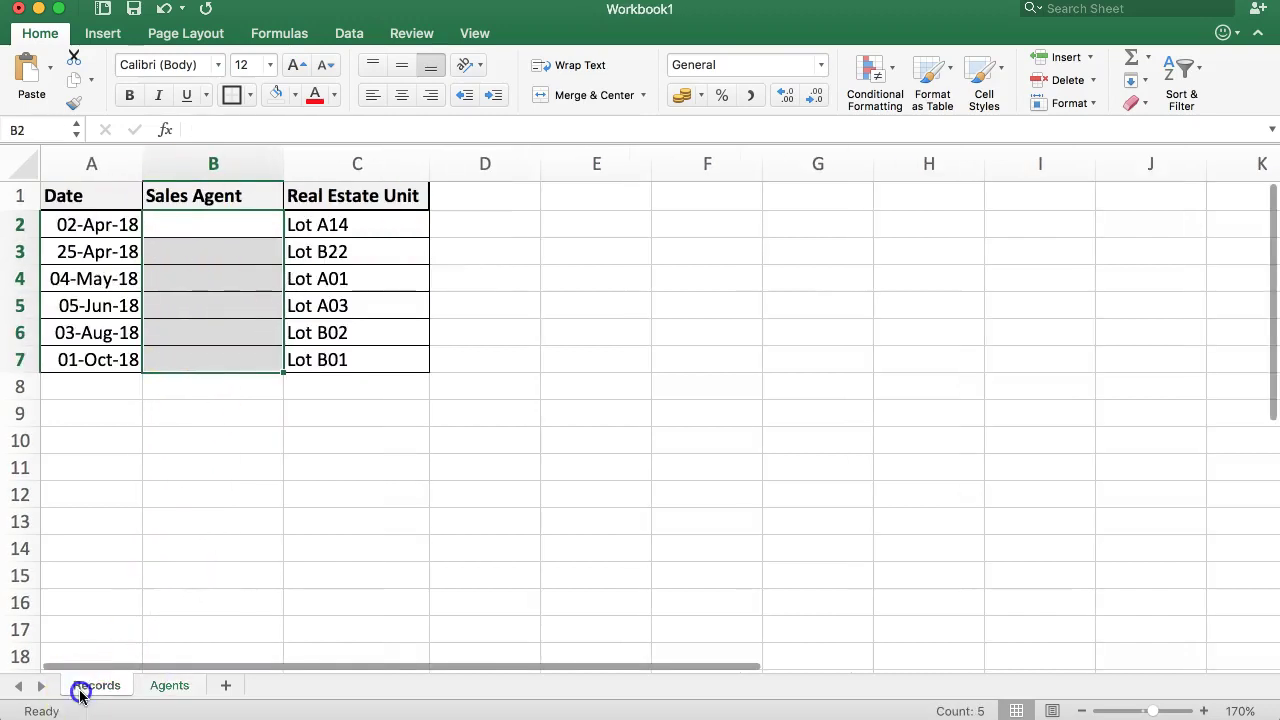
click(203, 270)
click(214, 228)
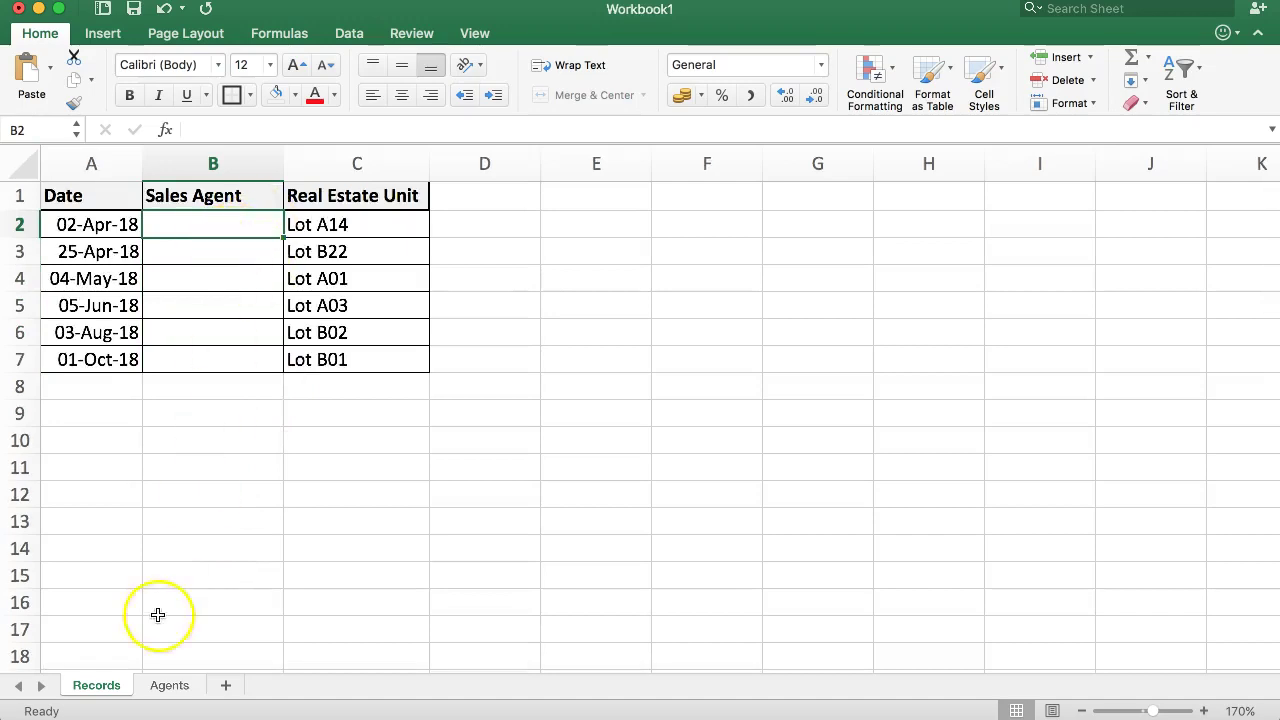
Name the first-name cells B2:B6 on the Agents sheet Salesfirstname
click(167, 687)
drag(432, 226, 463, 333)
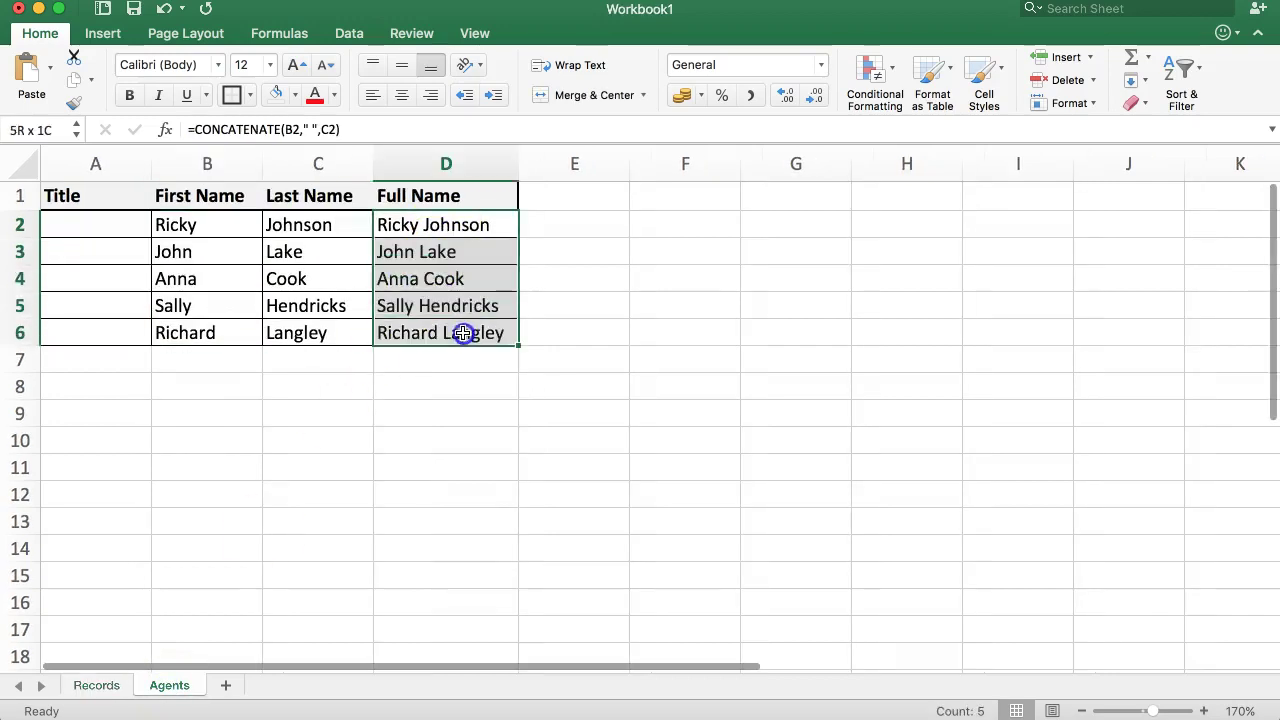
drag(229, 228, 223, 323)
click(20, 130)
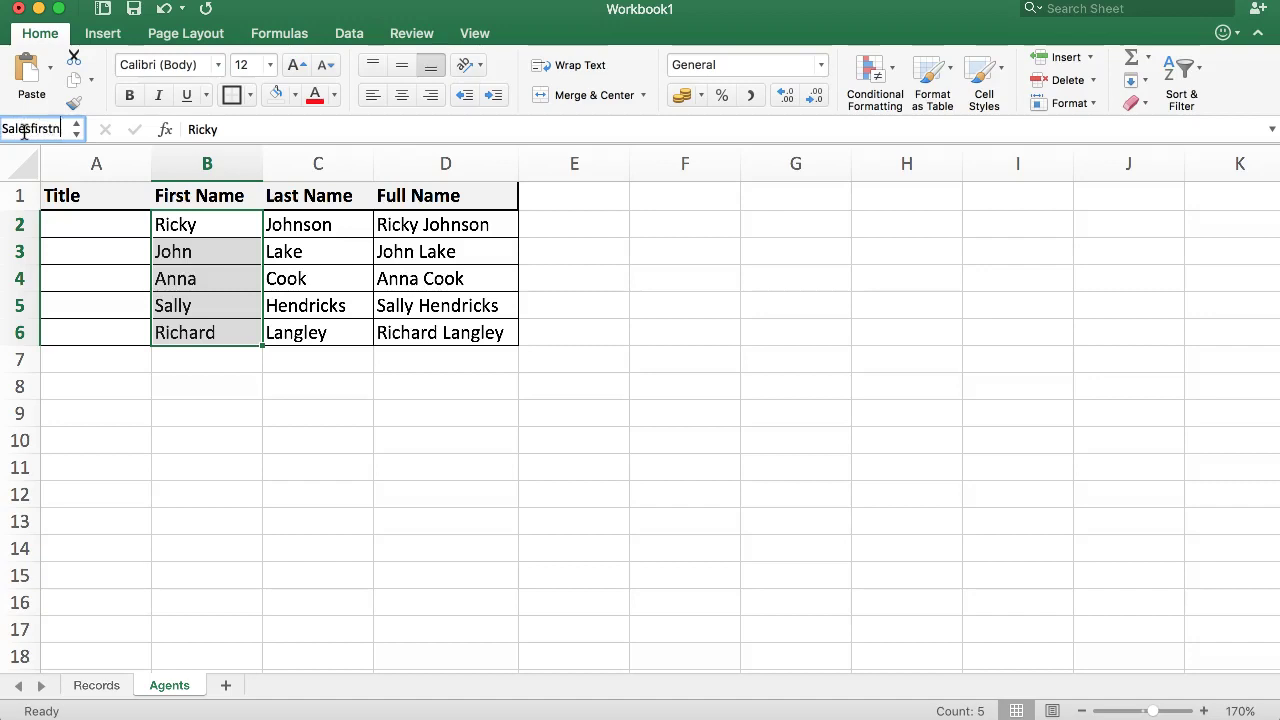
key(Return)
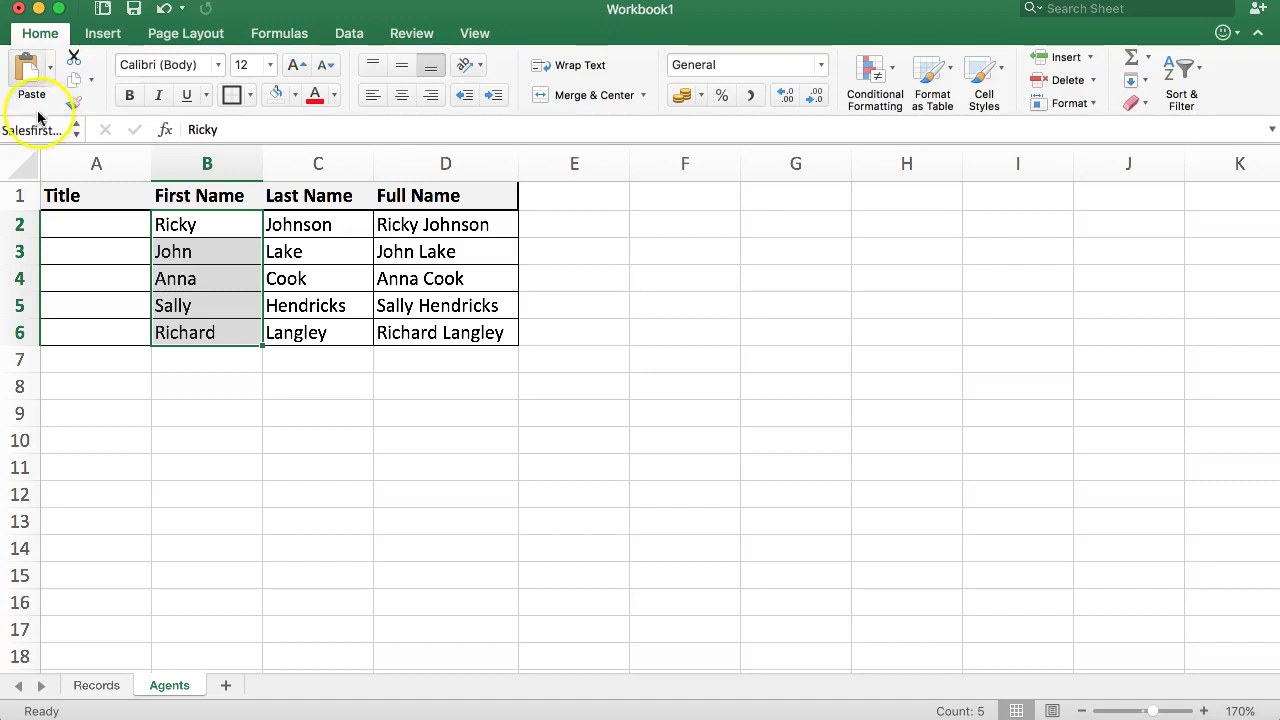
Check the range name assigned to the first-name cells B2:B6 on the Agents sheet
click(20, 130)
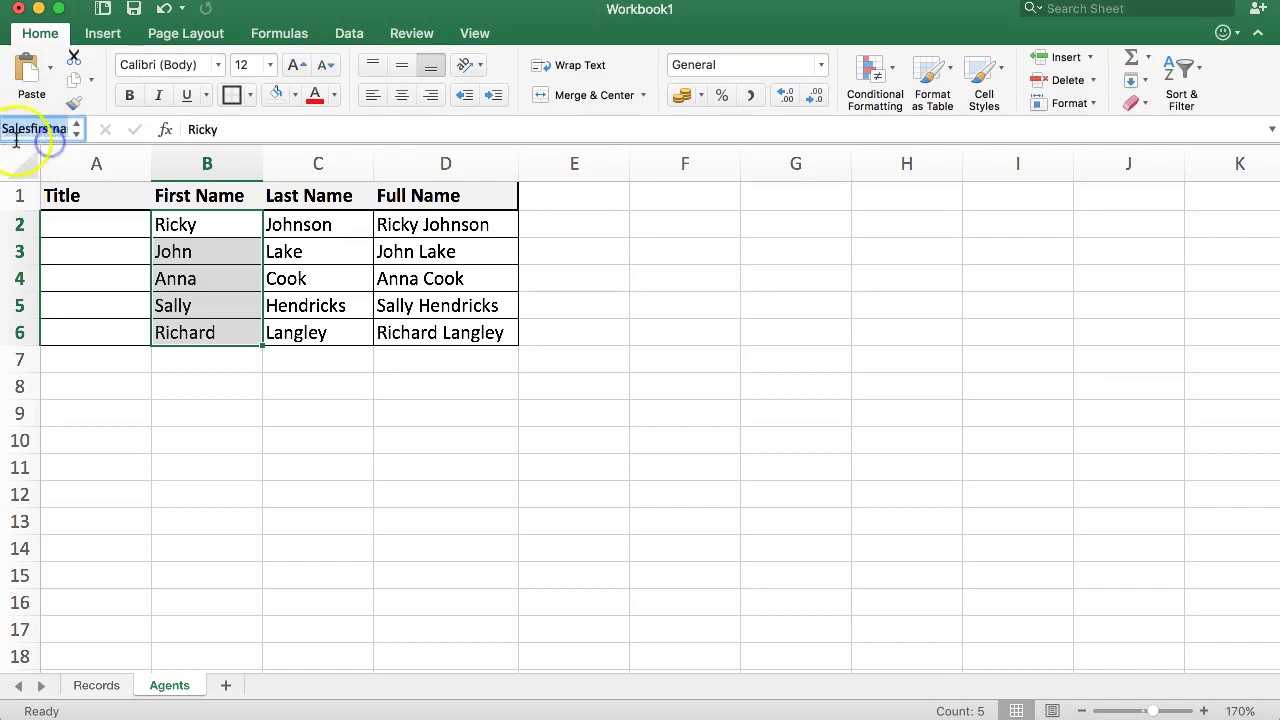
click(234, 411)
click(209, 223)
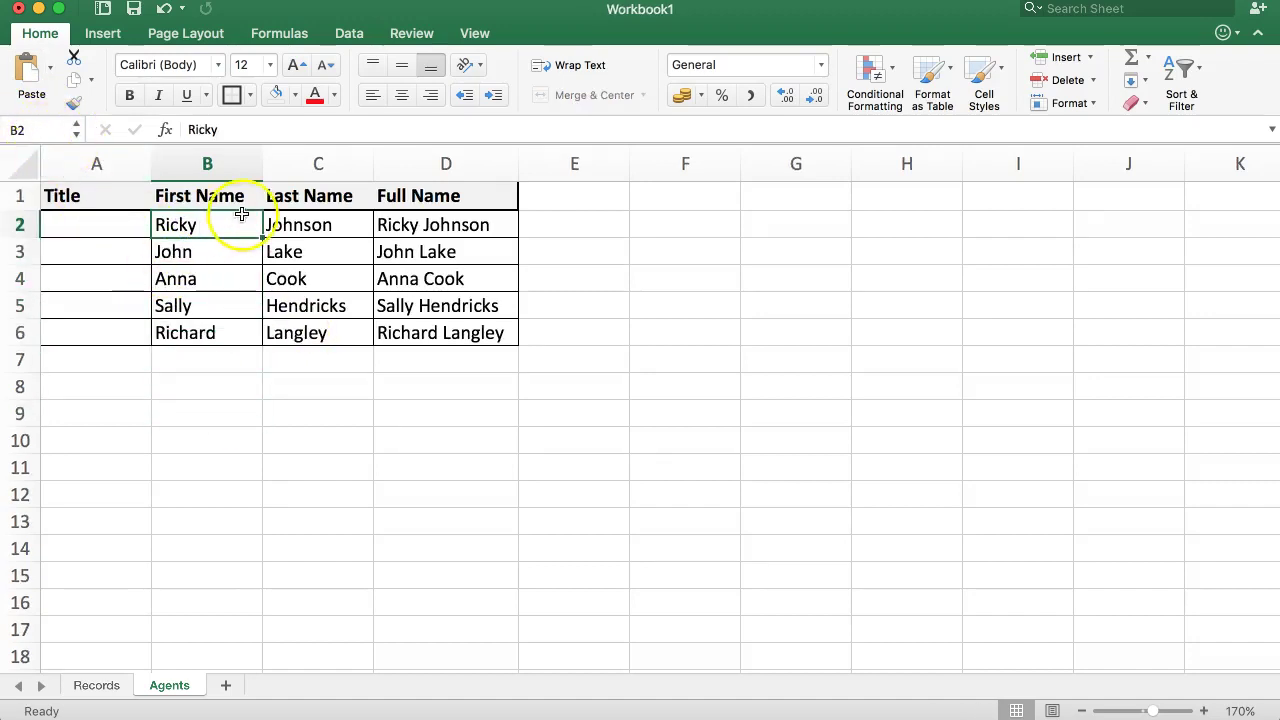
drag(217, 223, 210, 331)
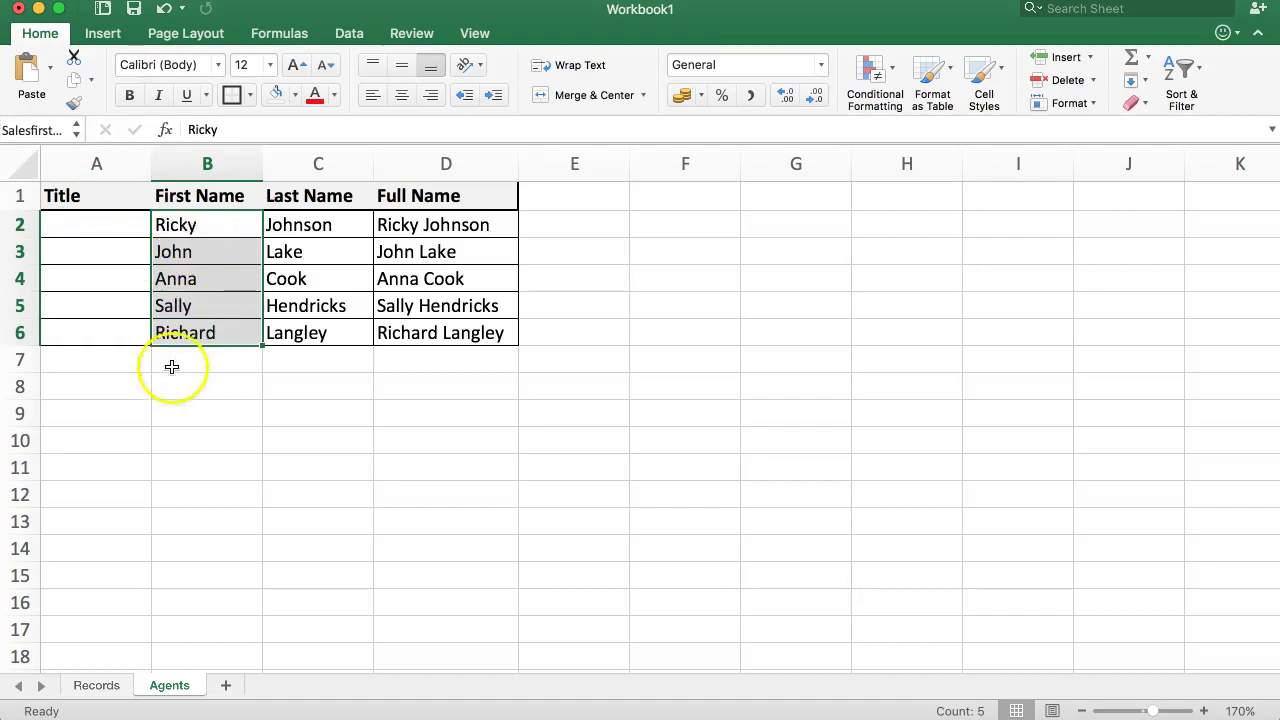
click(70, 130)
click(160, 329)
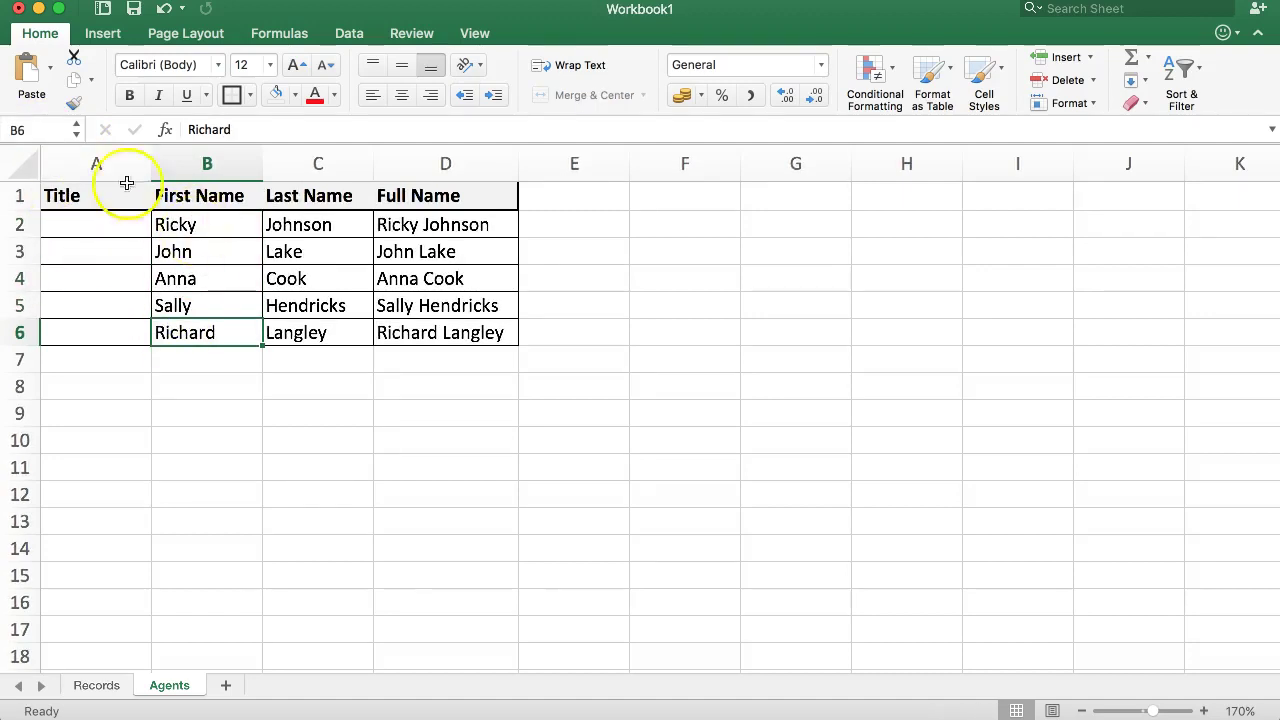
drag(228, 226, 216, 334)
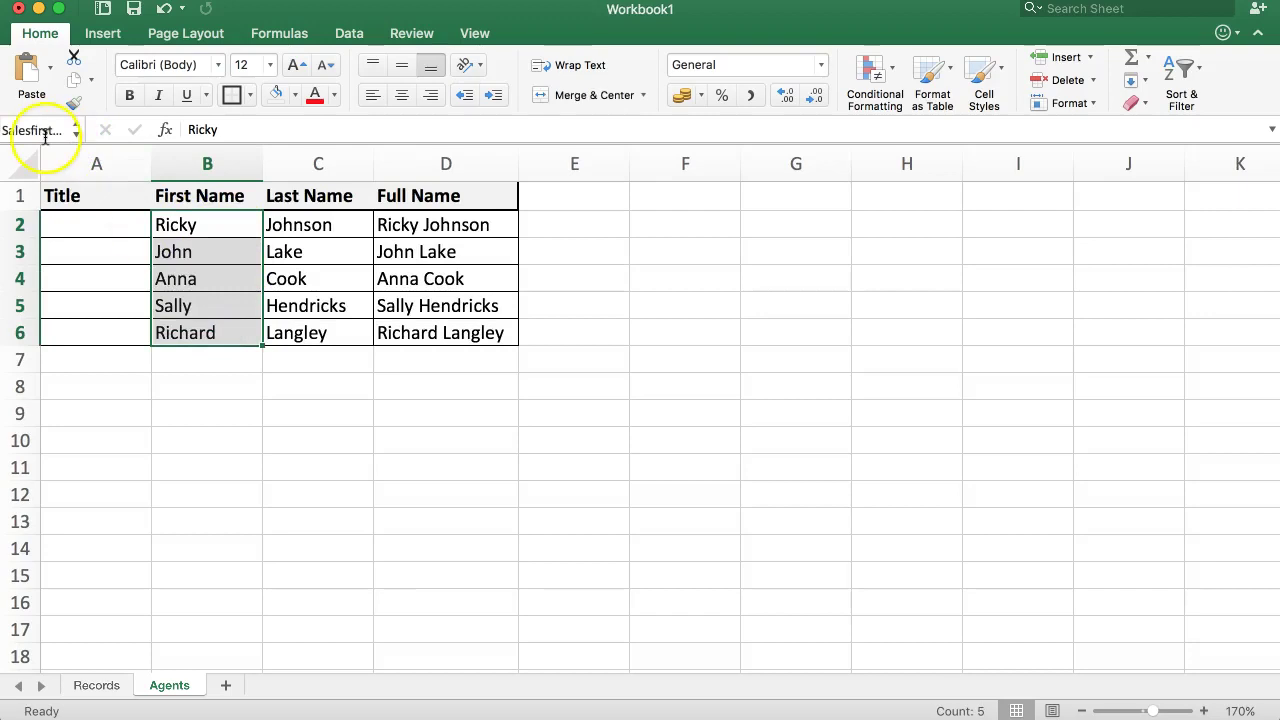
click(12, 130)
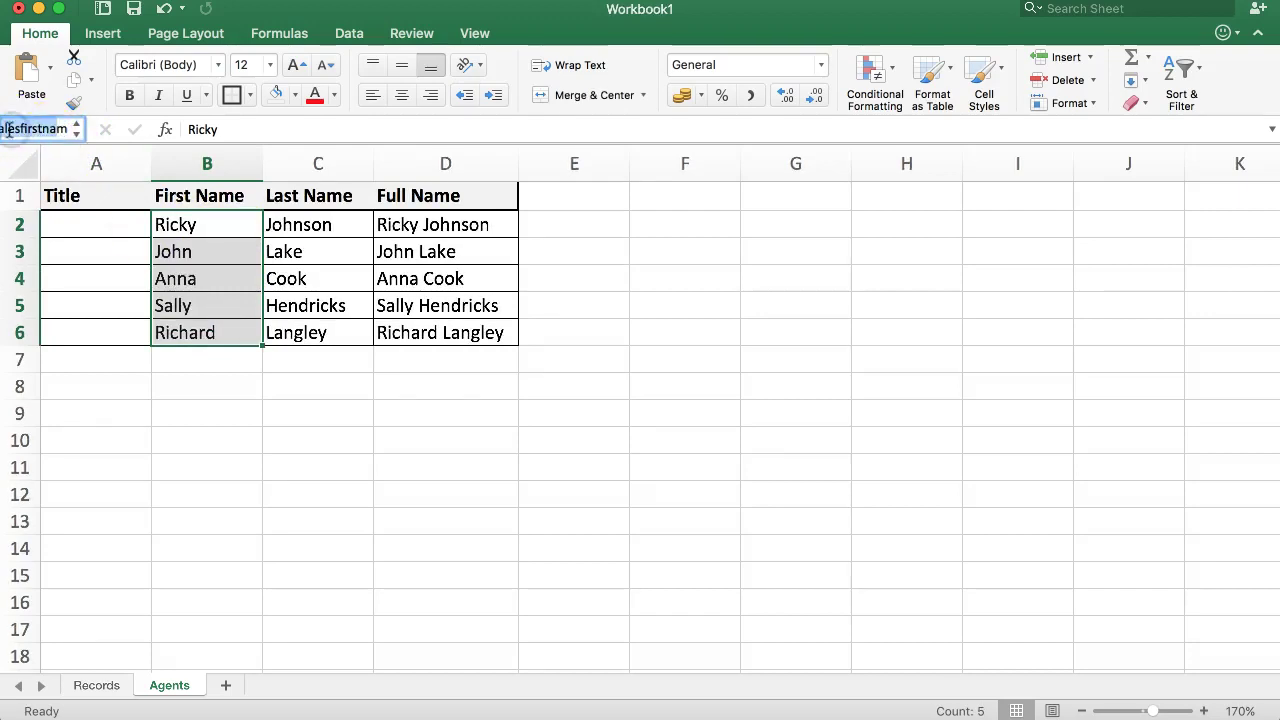
click(171, 331)
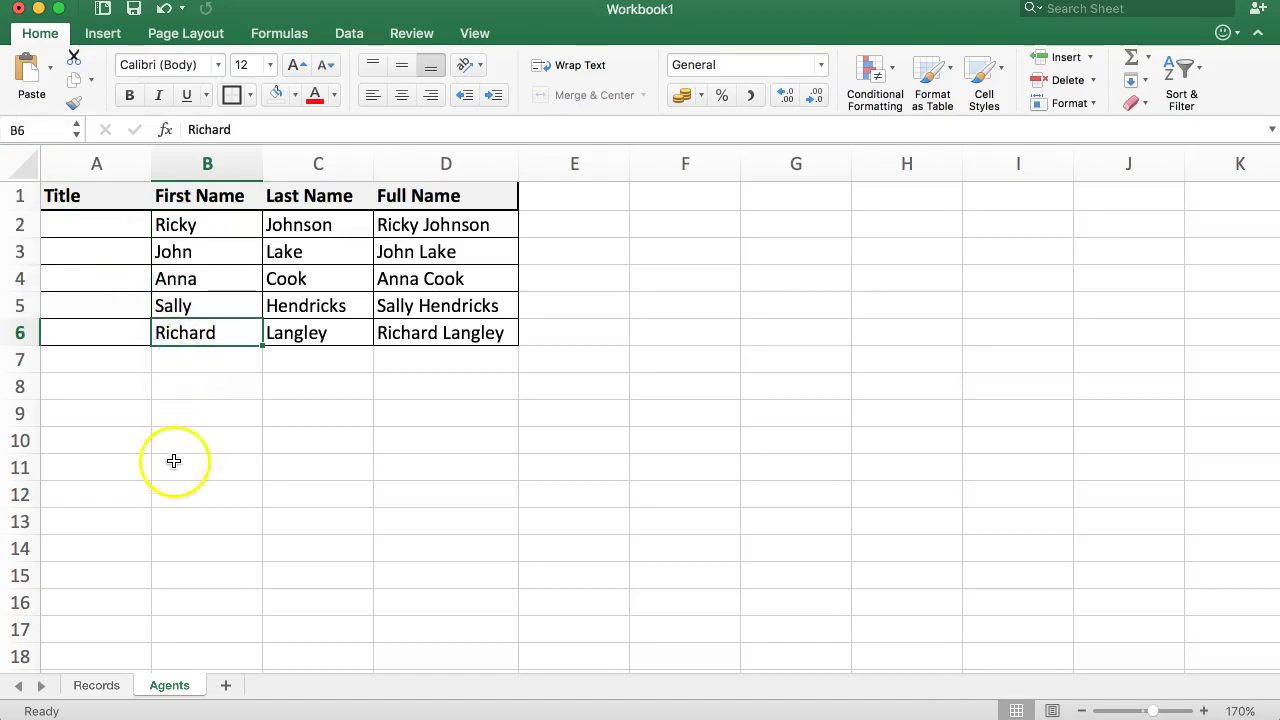
drag(218, 236, 218, 332)
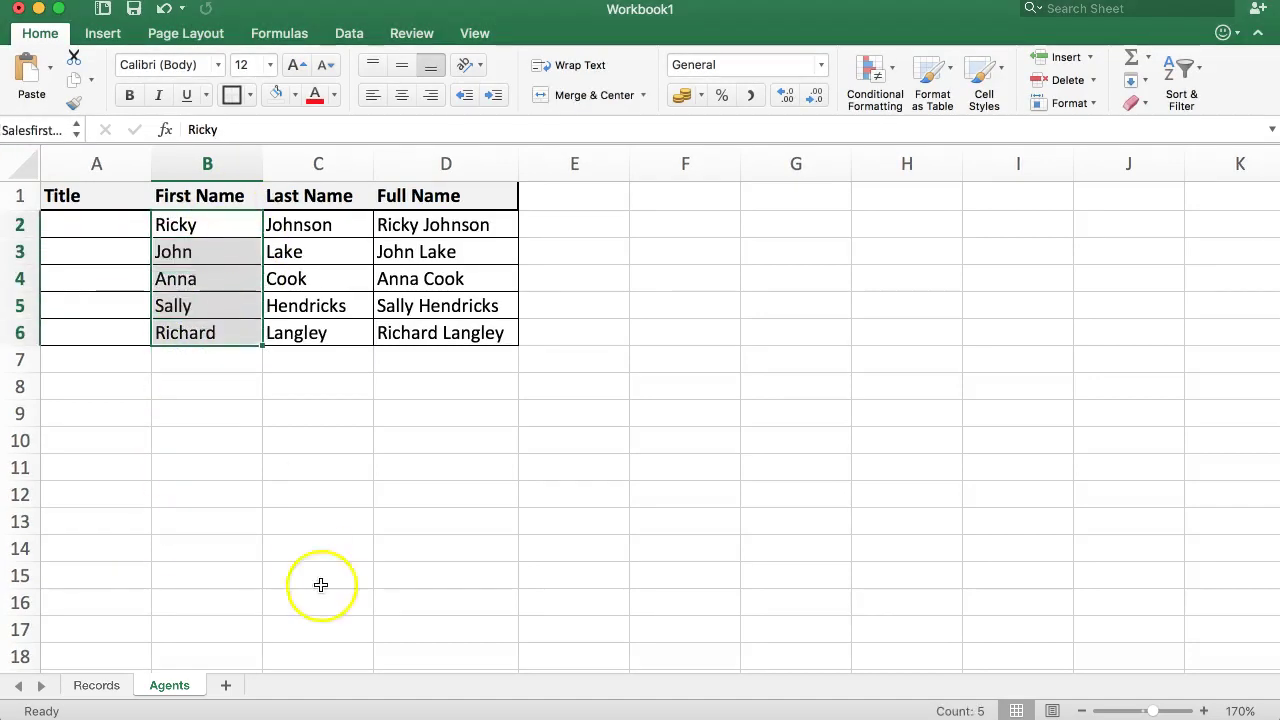
Start a data validation rule for the Sales Agent cells B2:B7 on the Records sheet and allow only List values
click(96, 685)
drag(189, 234, 200, 360)
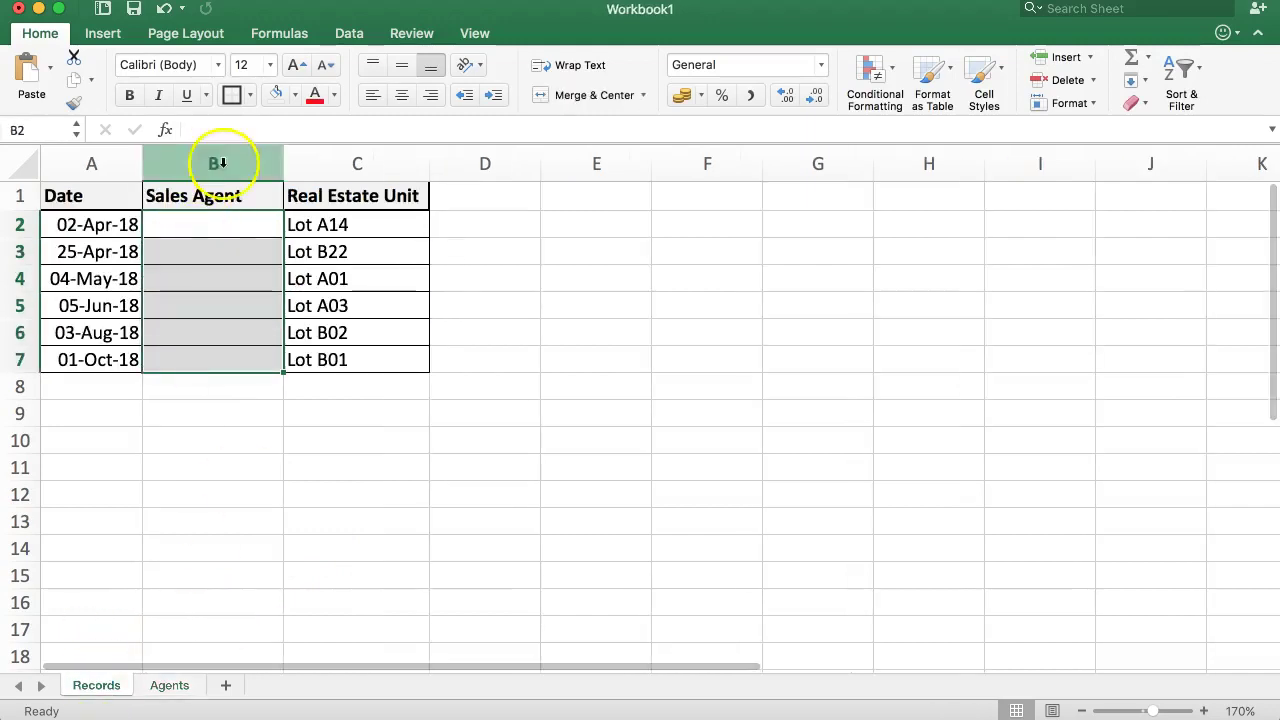
click(229, 224)
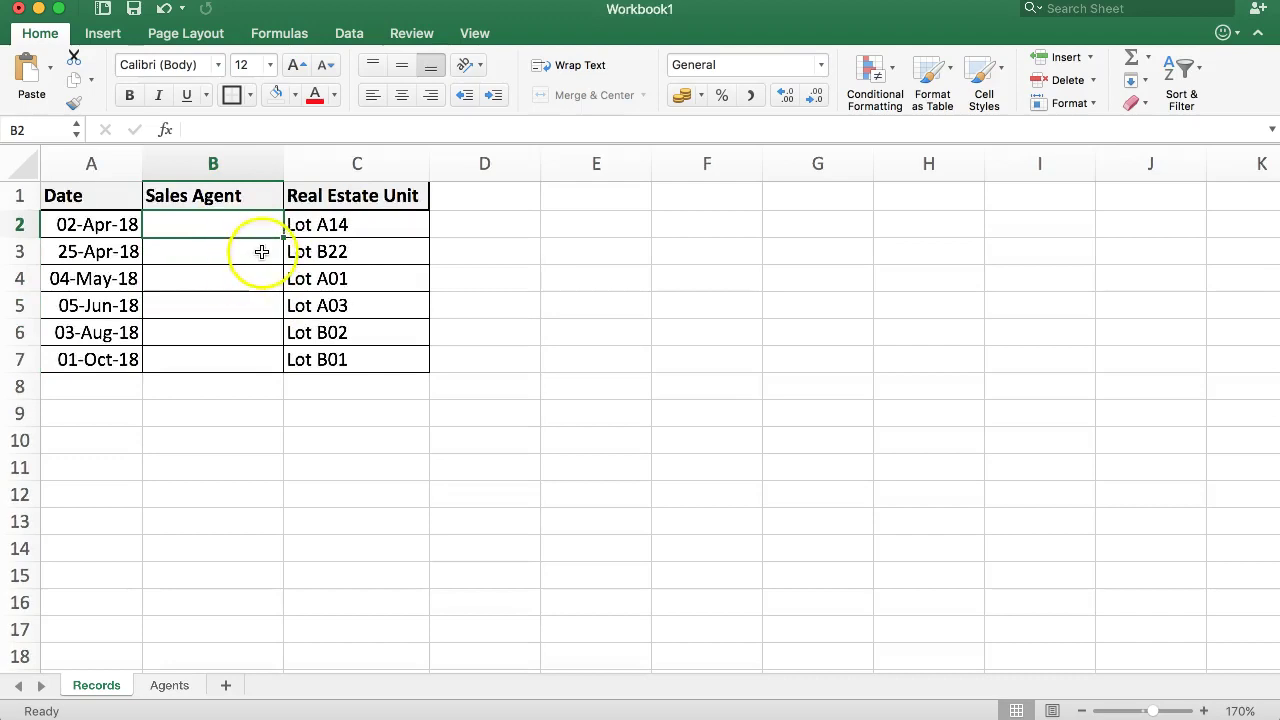
drag(249, 211, 237, 354)
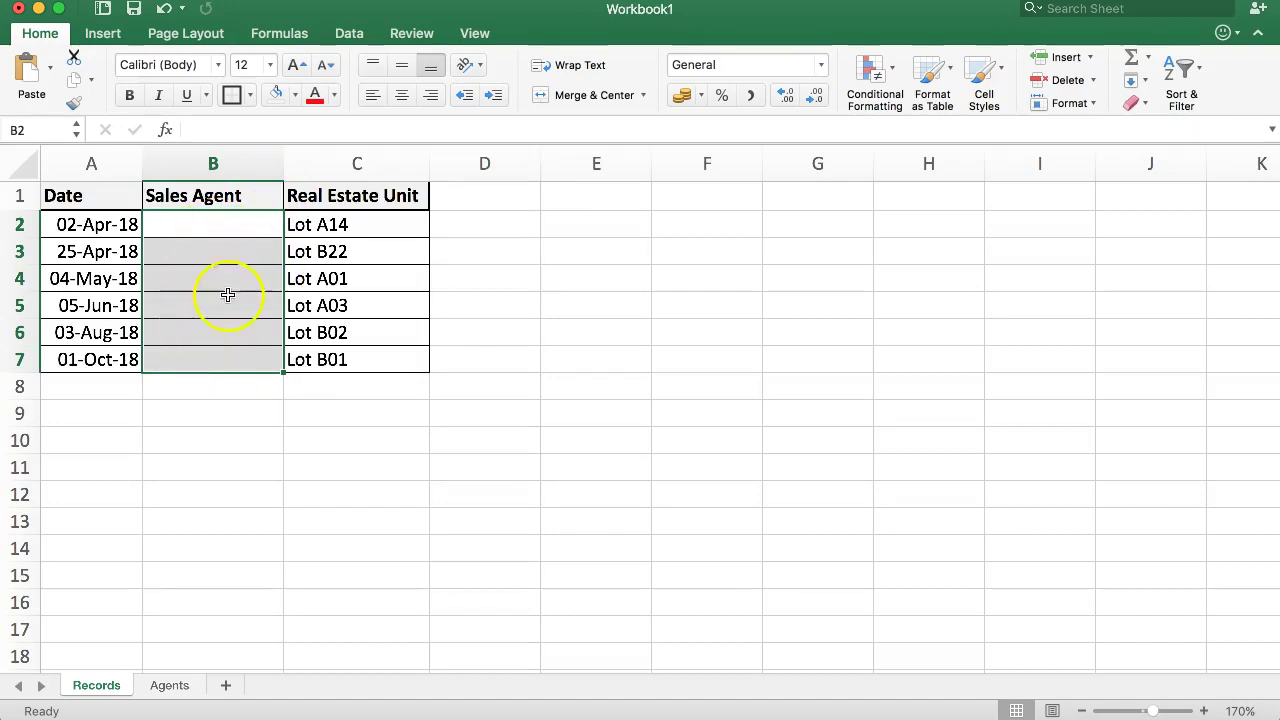
click(348, 35)
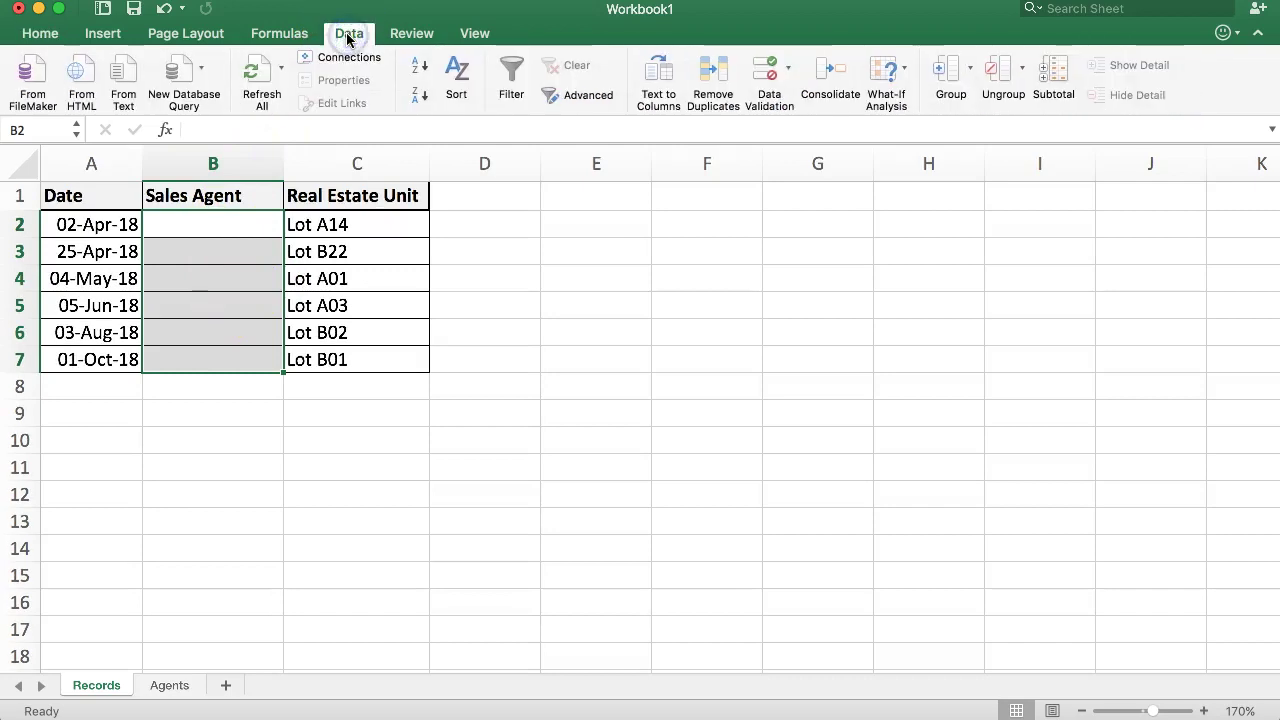
click(769, 68)
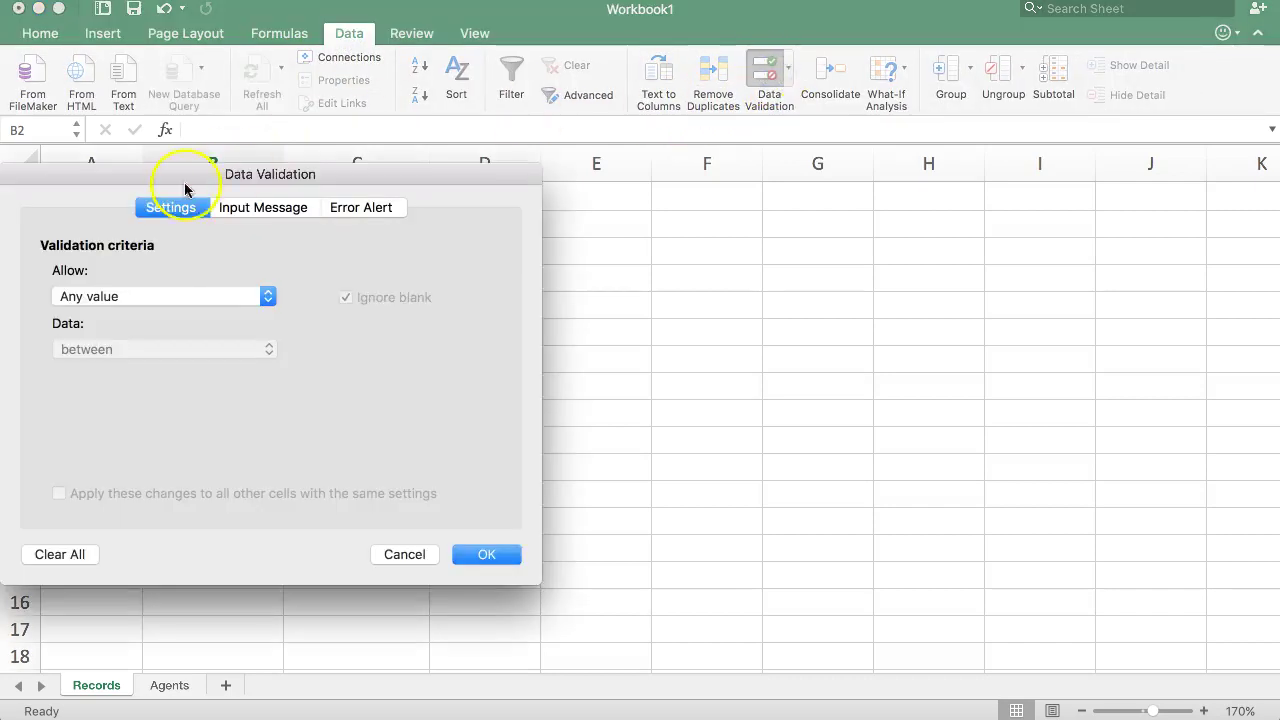
drag(343, 177, 722, 168)
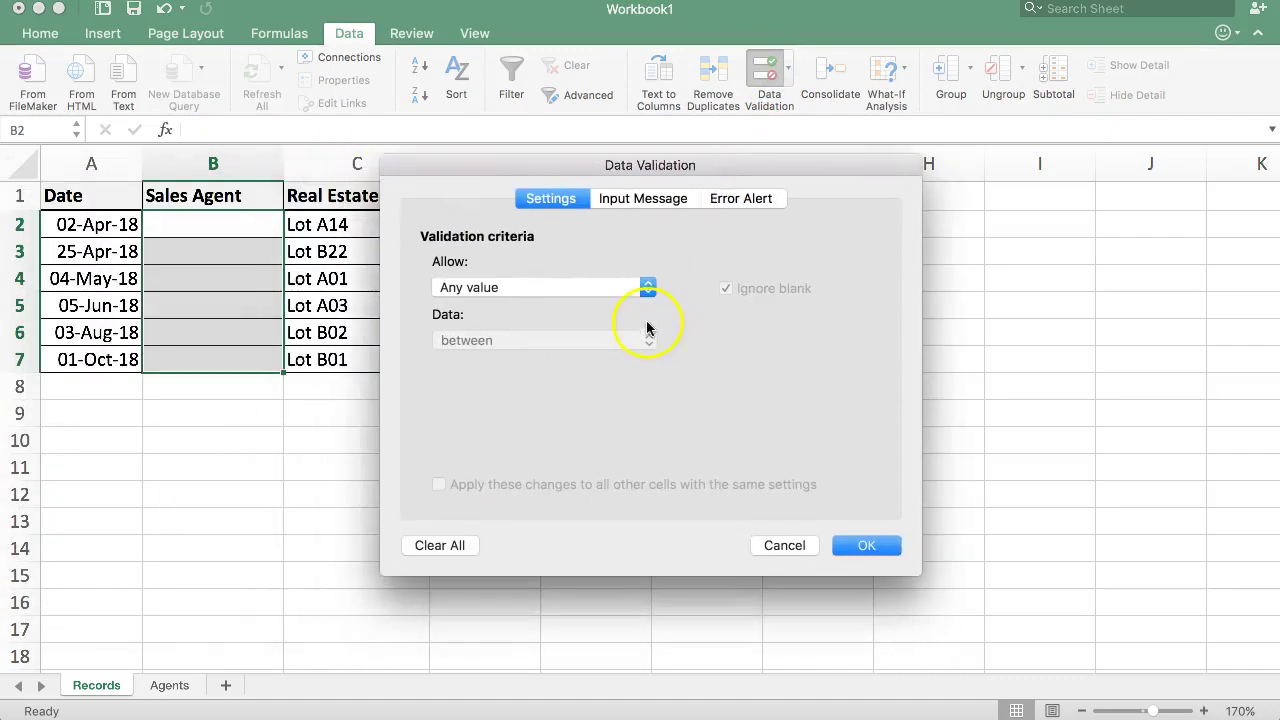
click(563, 289)
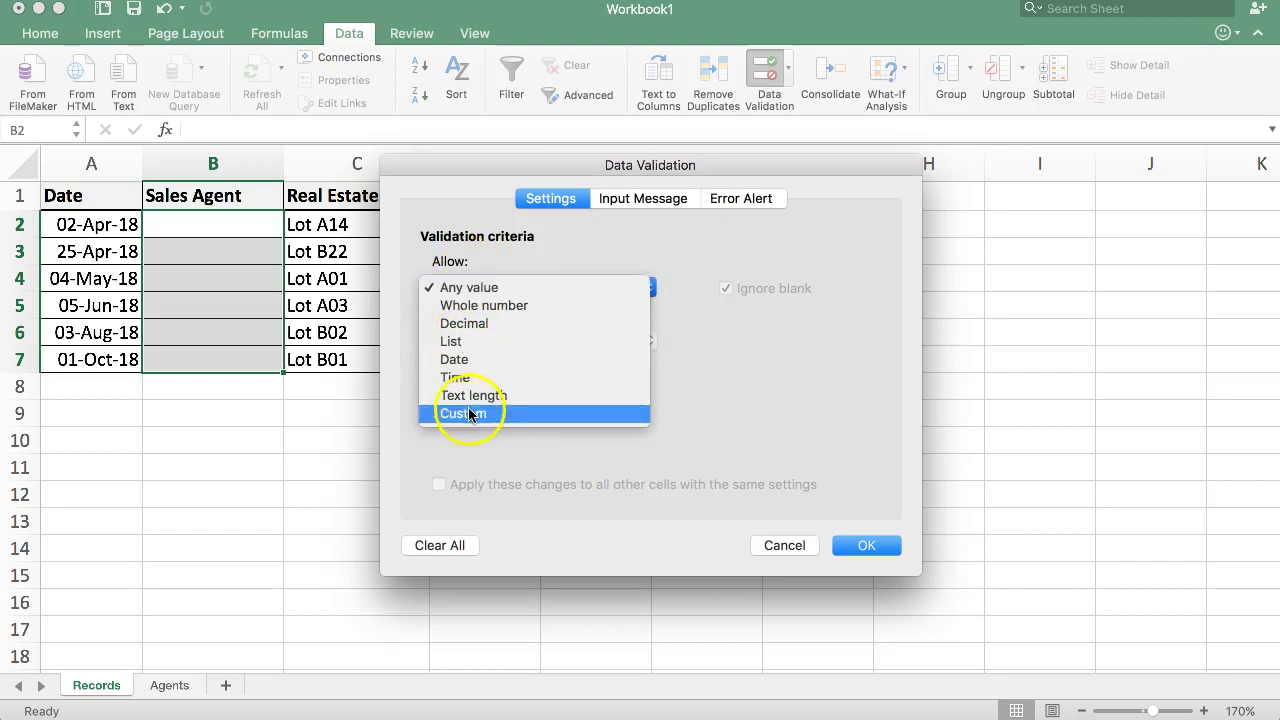
click(468, 341)
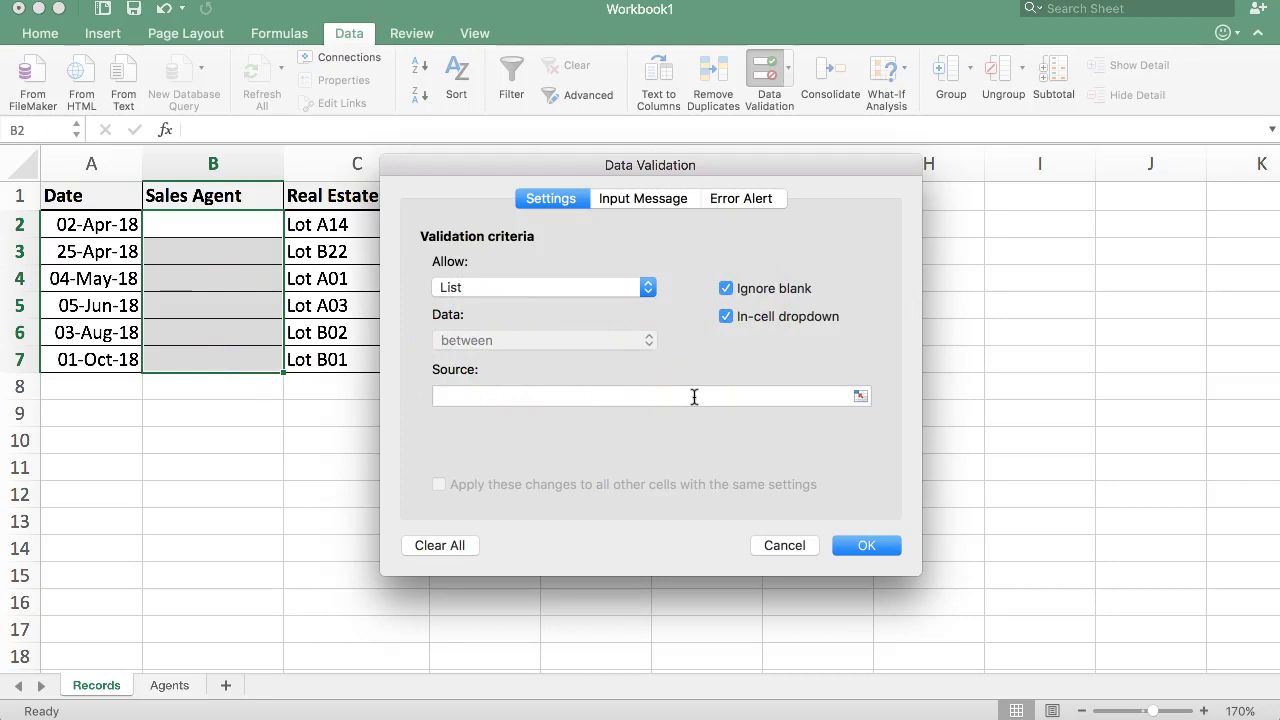
Set the validation list's source to =Salesfirstname and apply the rule
click(693, 396)
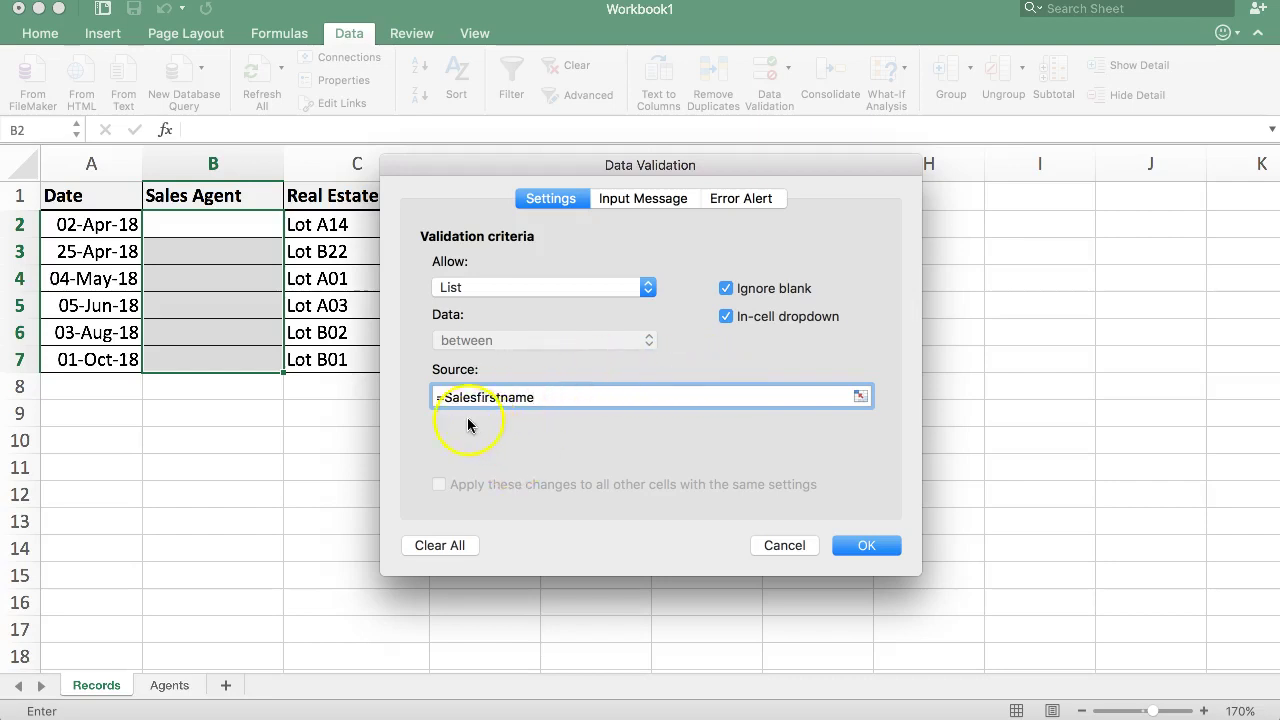
drag(444, 397, 546, 399)
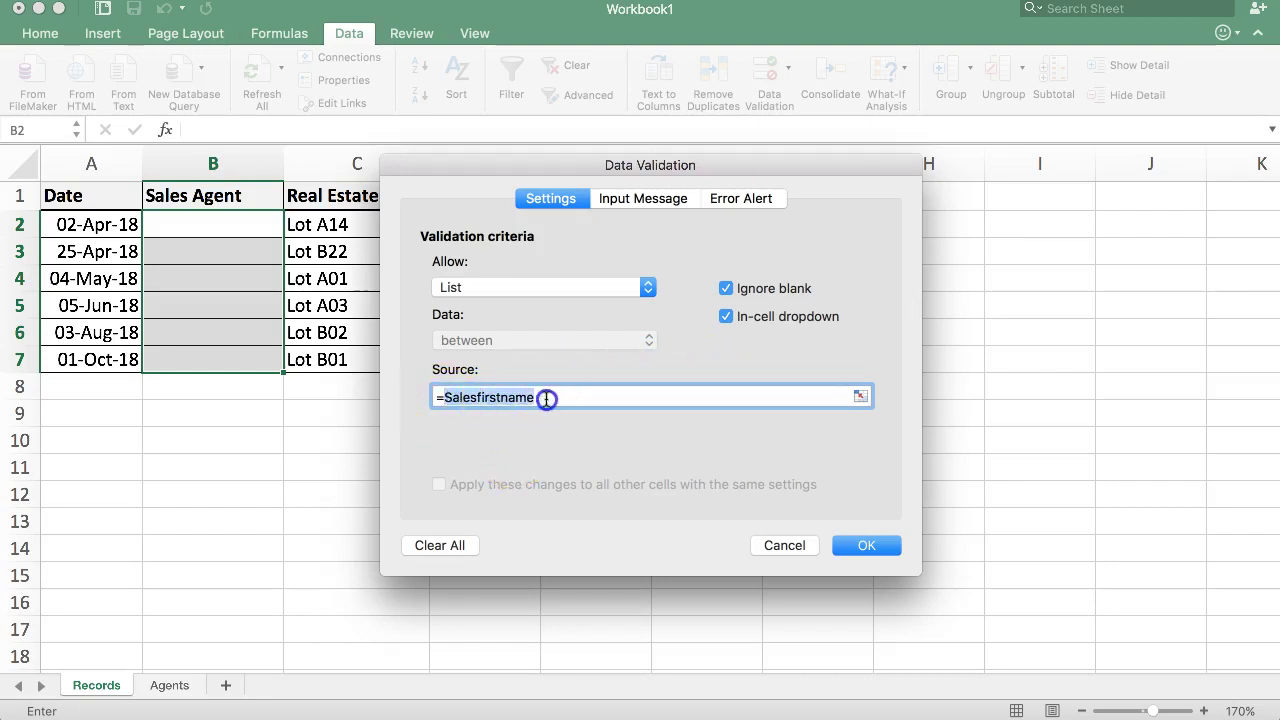
click(485, 397)
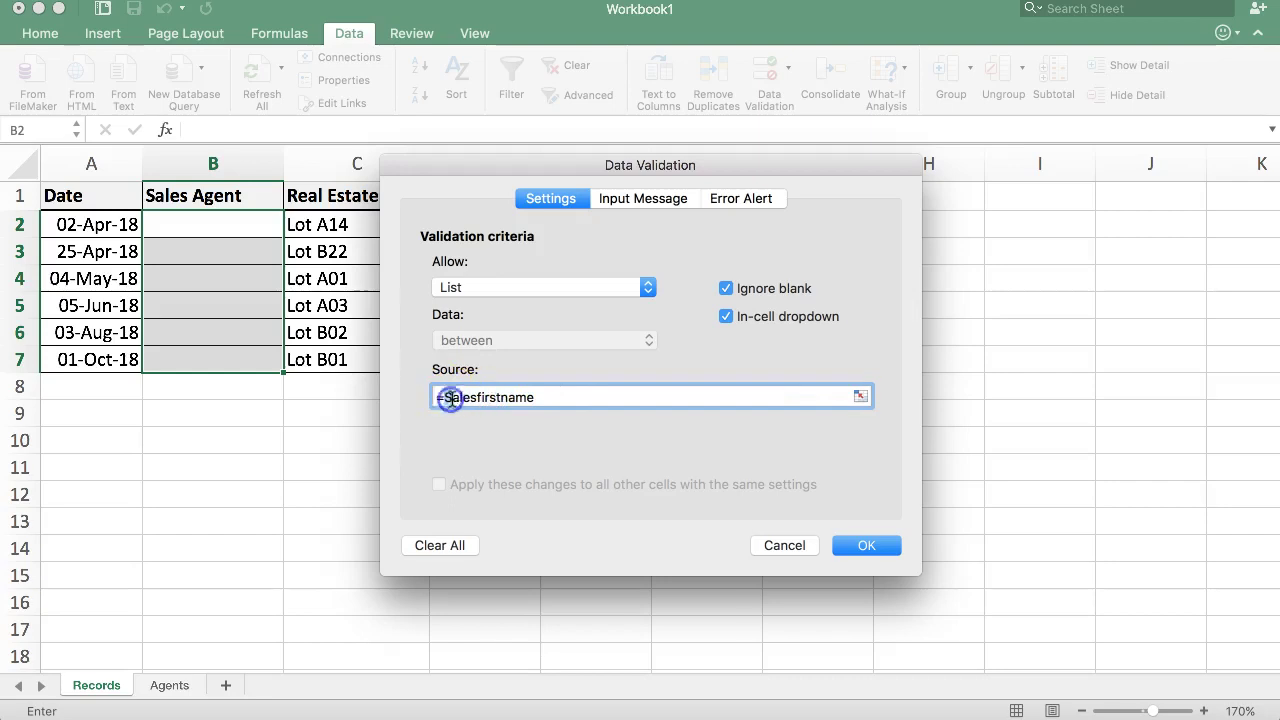
drag(469, 397, 413, 398)
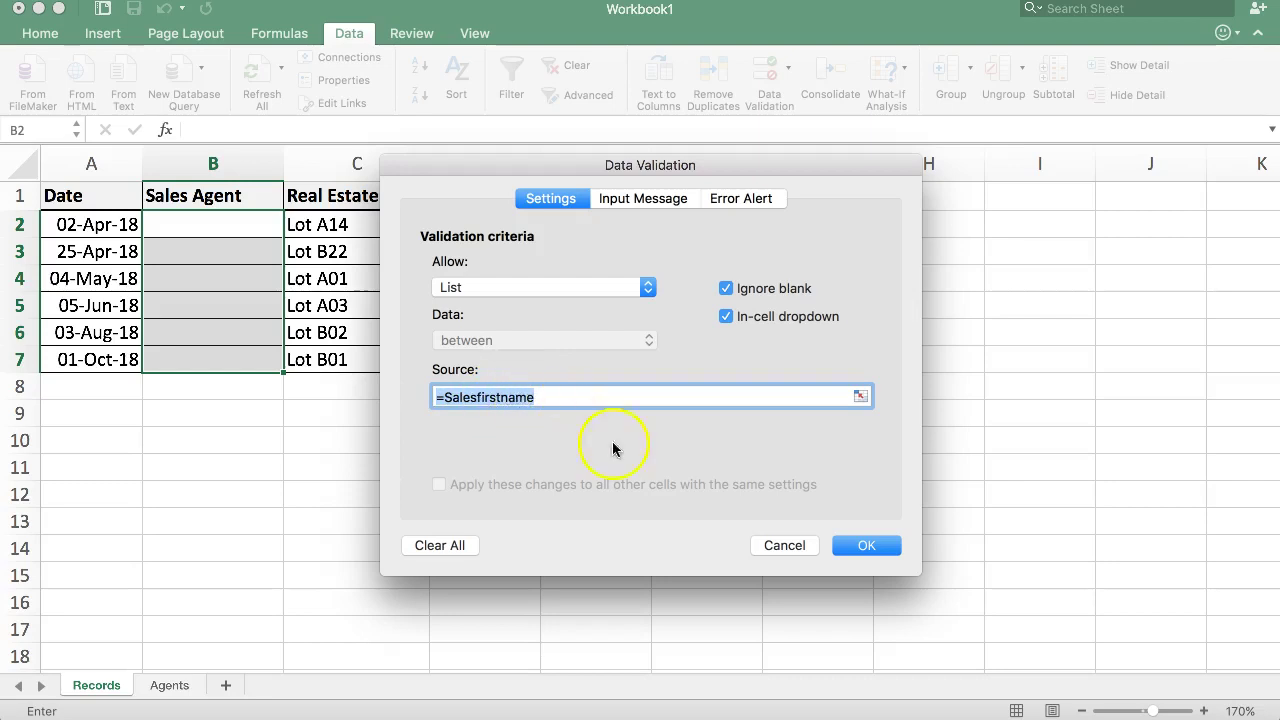
click(866, 545)
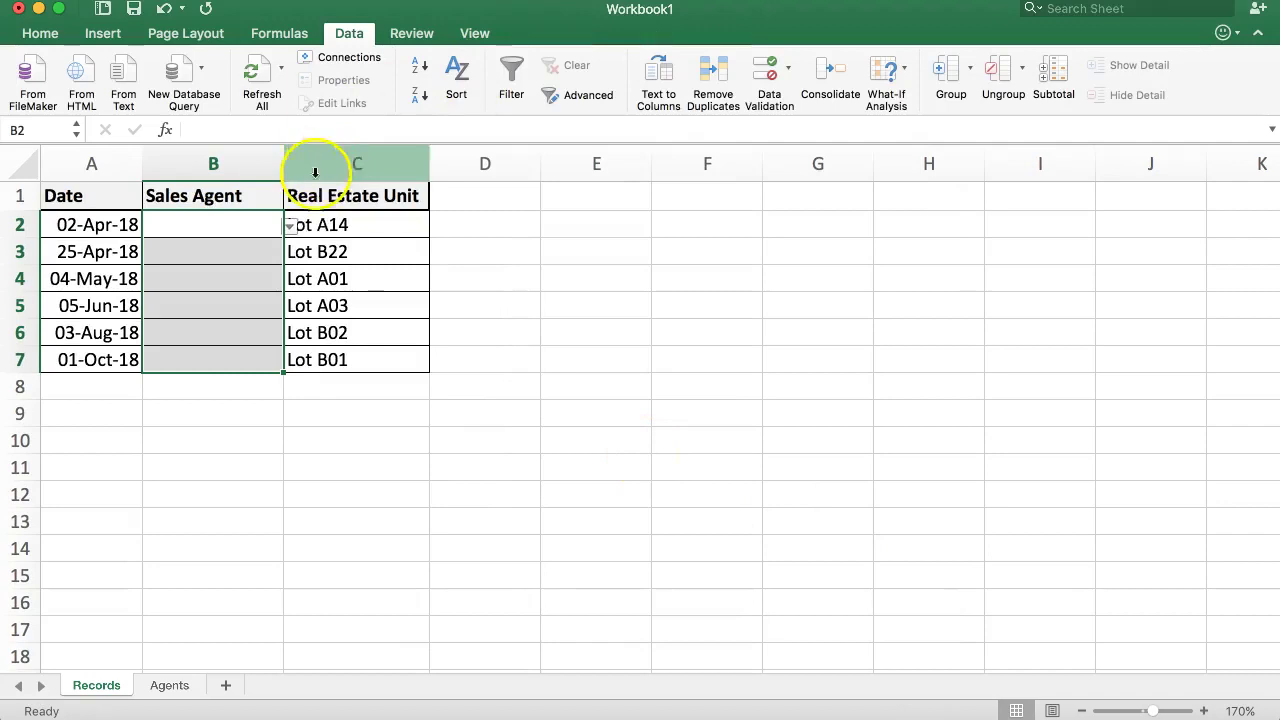
Check several Sales Agent cells between B2 and B7 for the in-cell dropdown
click(268, 228)
click(263, 251)
click(263, 226)
click(262, 278)
click(264, 343)
click(263, 359)
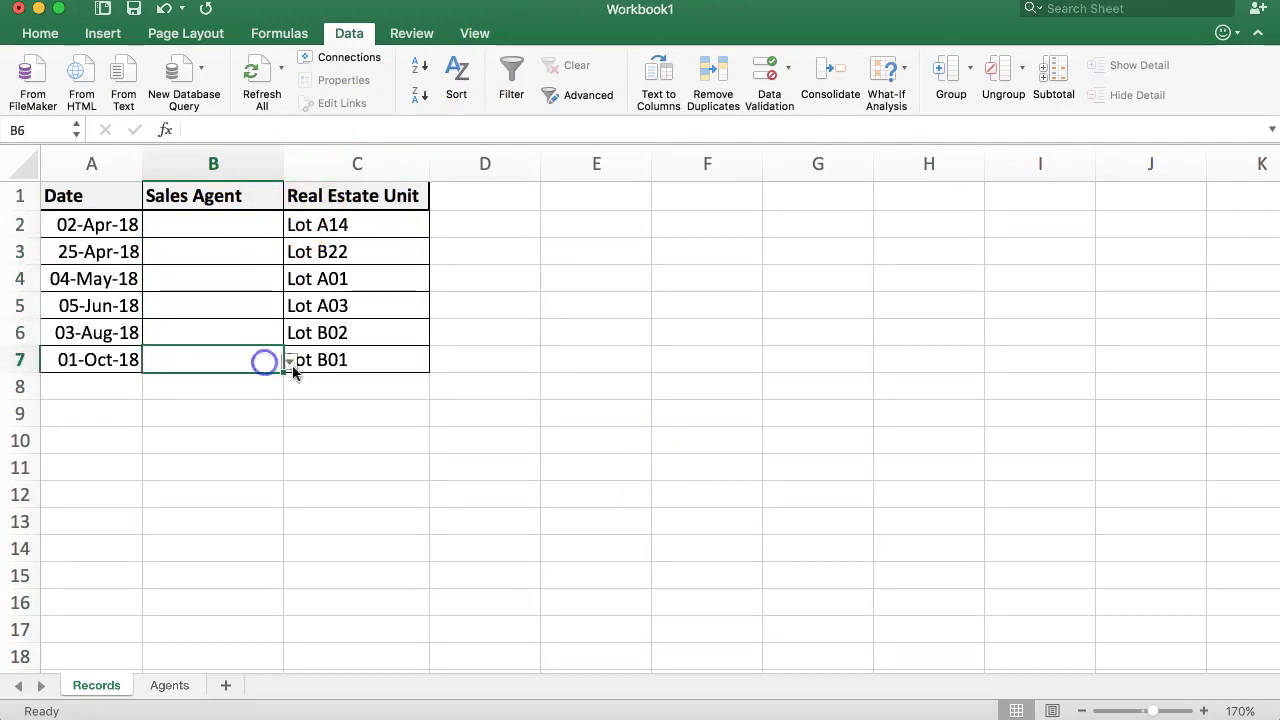
Fill Sales Agent cell B7 with the first agent offered in its dropdown list and B5 with the last one
click(287, 361)
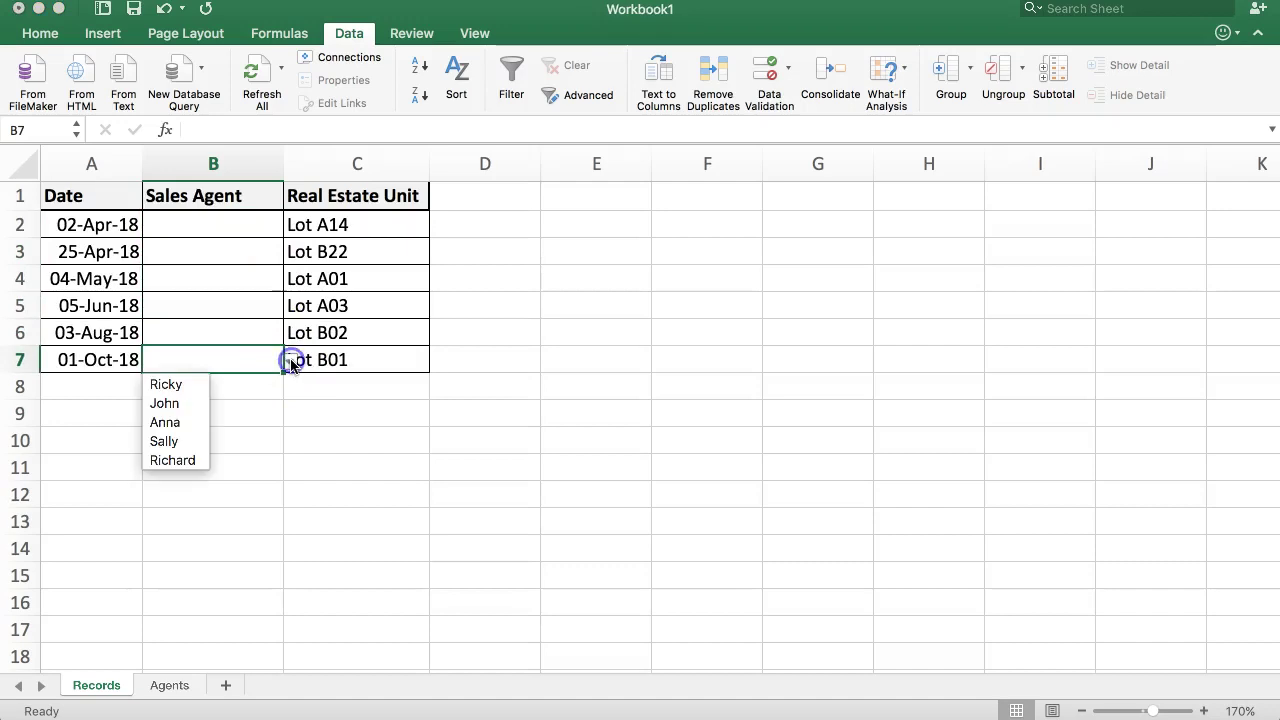
click(159, 390)
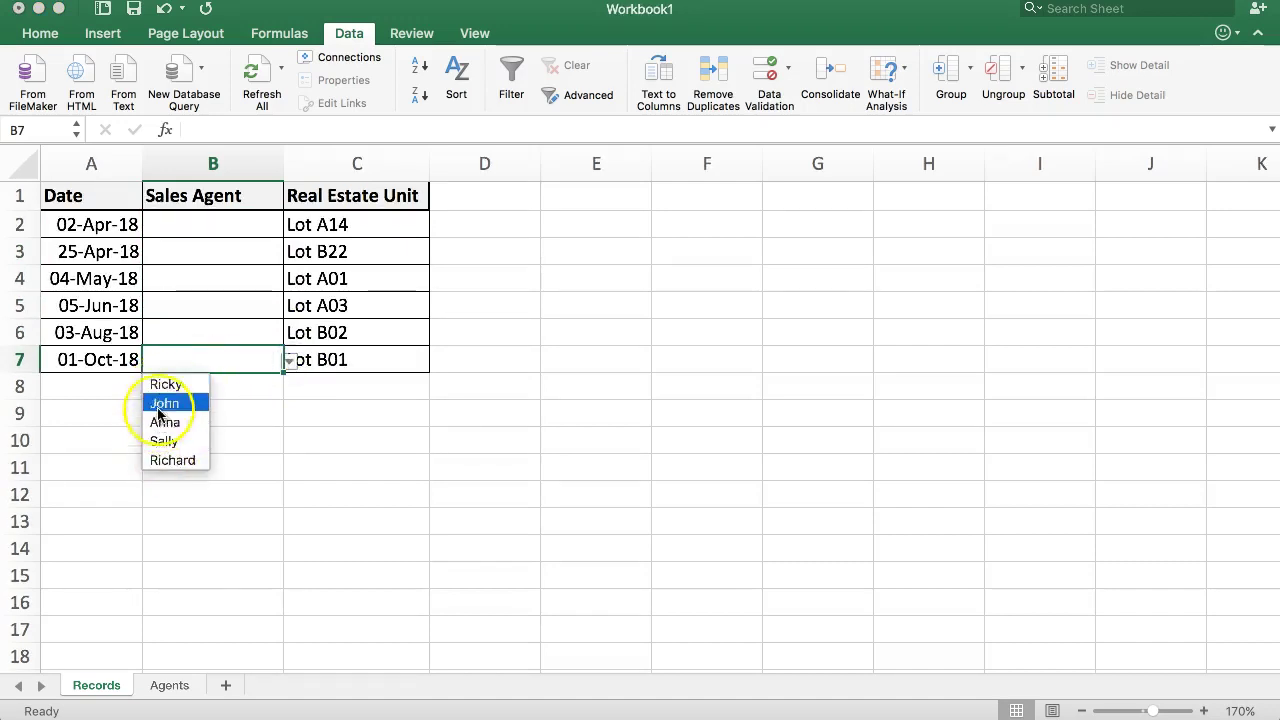
click(158, 386)
click(218, 312)
click(289, 306)
click(175, 417)
Test the list restriction in cell B6 by entering an agent's first name that is not in the list, and clear the entry
click(168, 333)
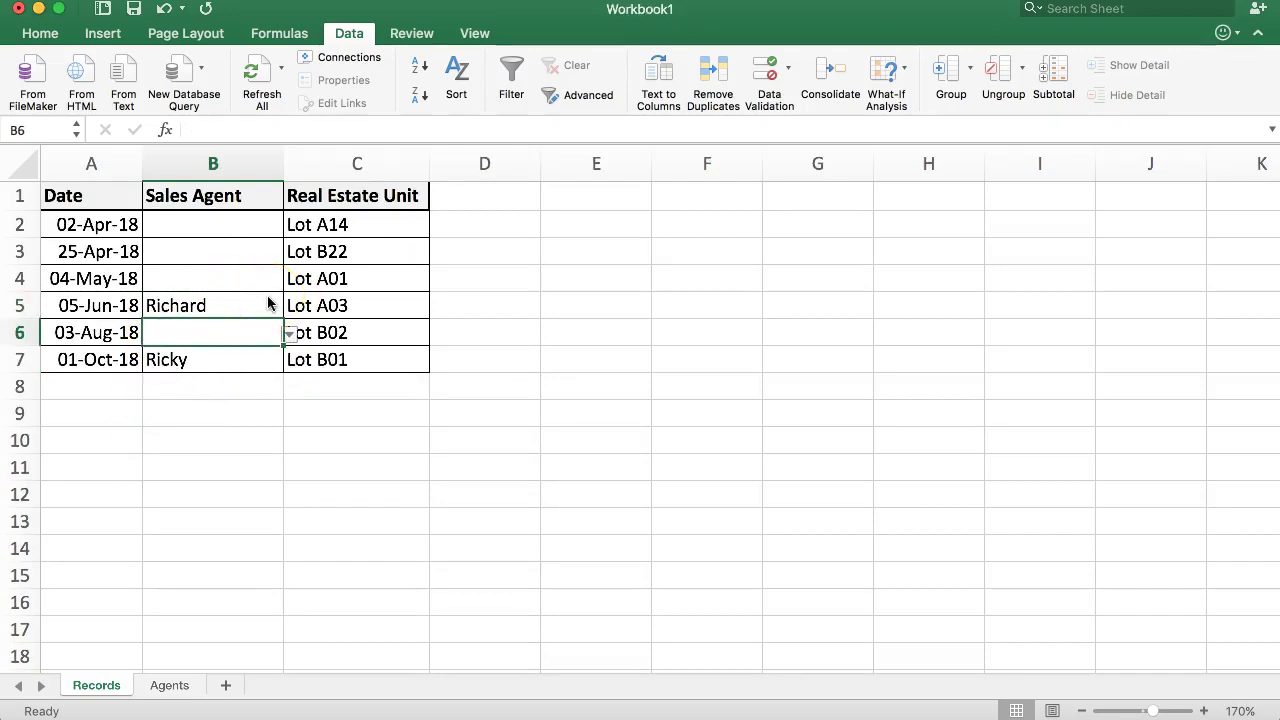
text(Nick)
key(Return)
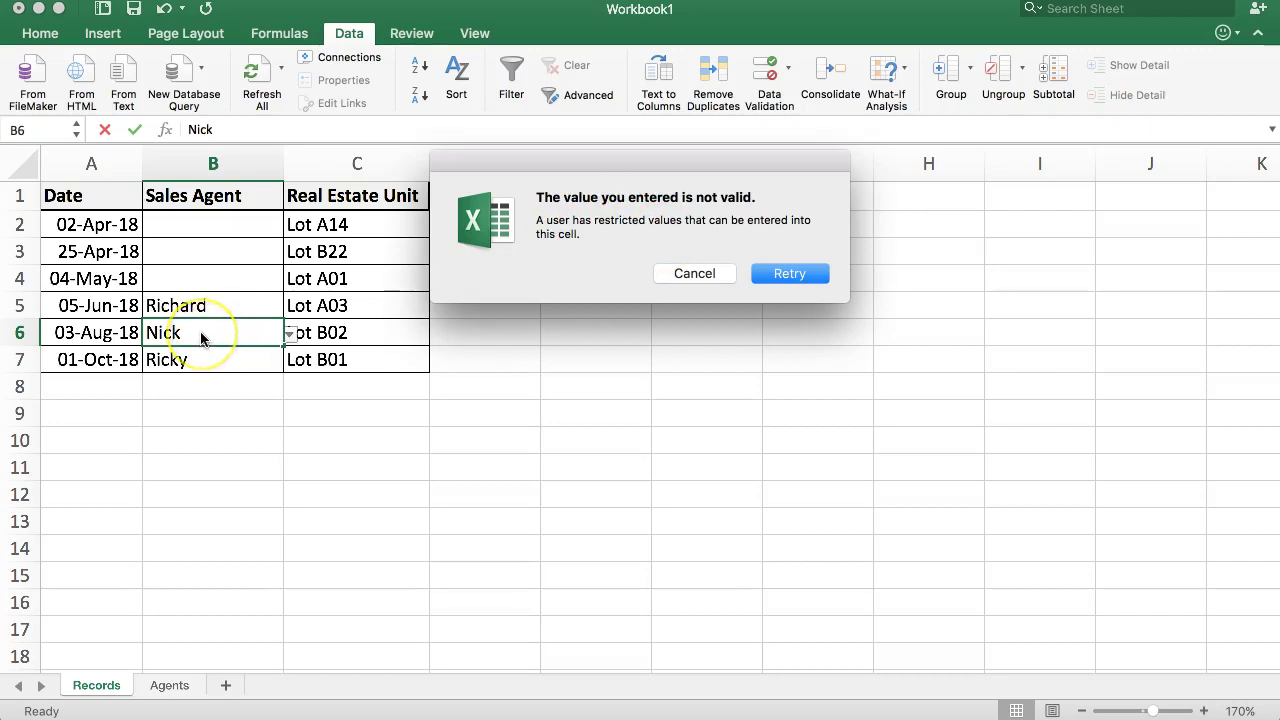
click(779, 274)
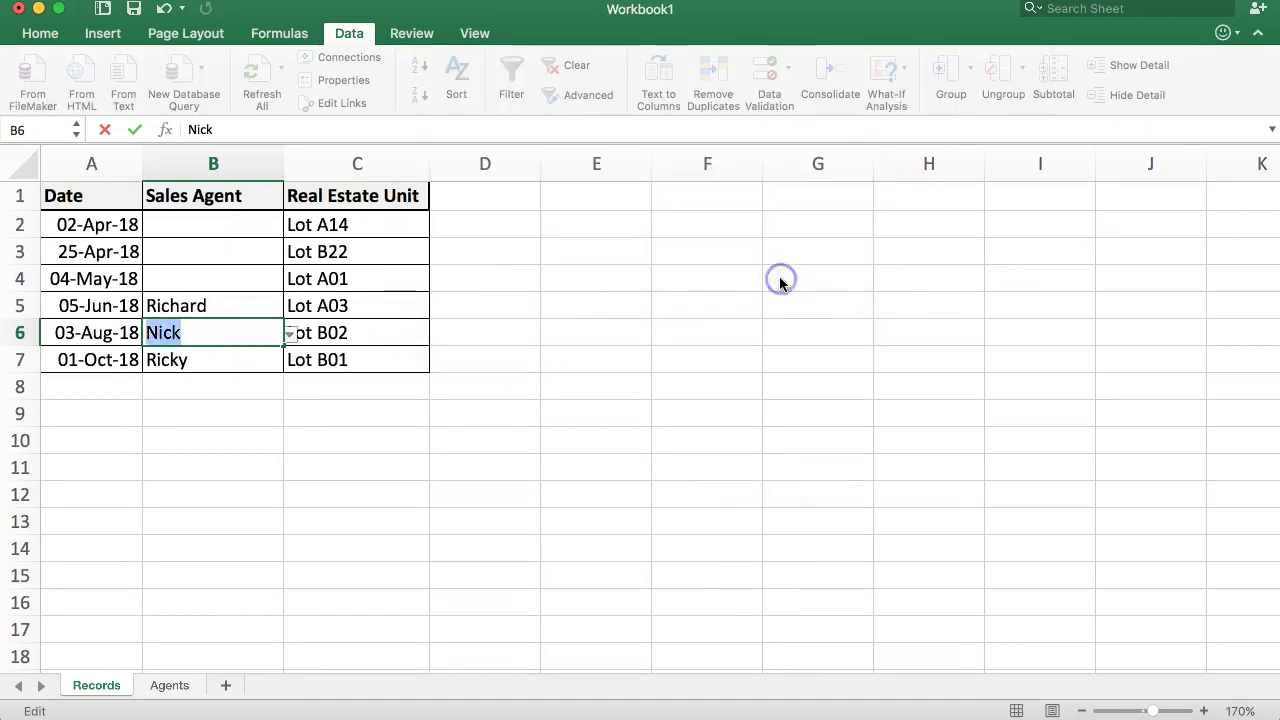
key(BackSpace)
key(Return)
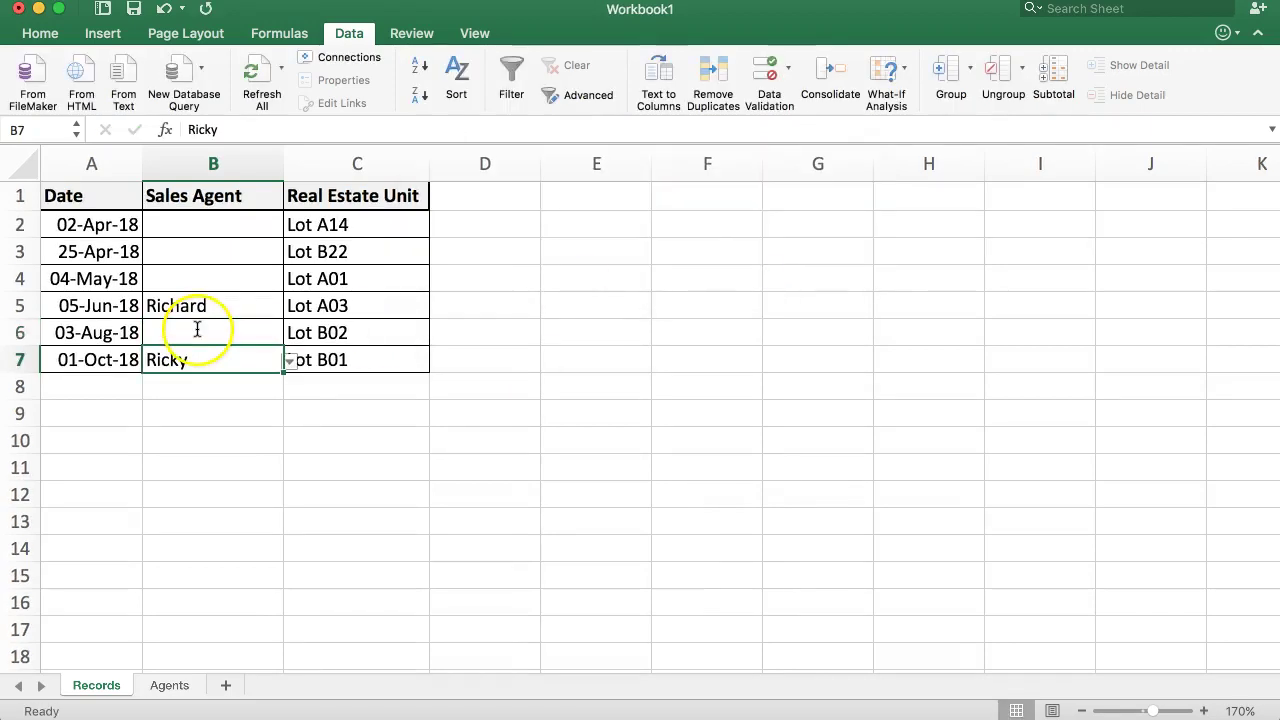
Fill Sales Agent cell B6 with the last agent offered in its dropdown list
click(198, 329)
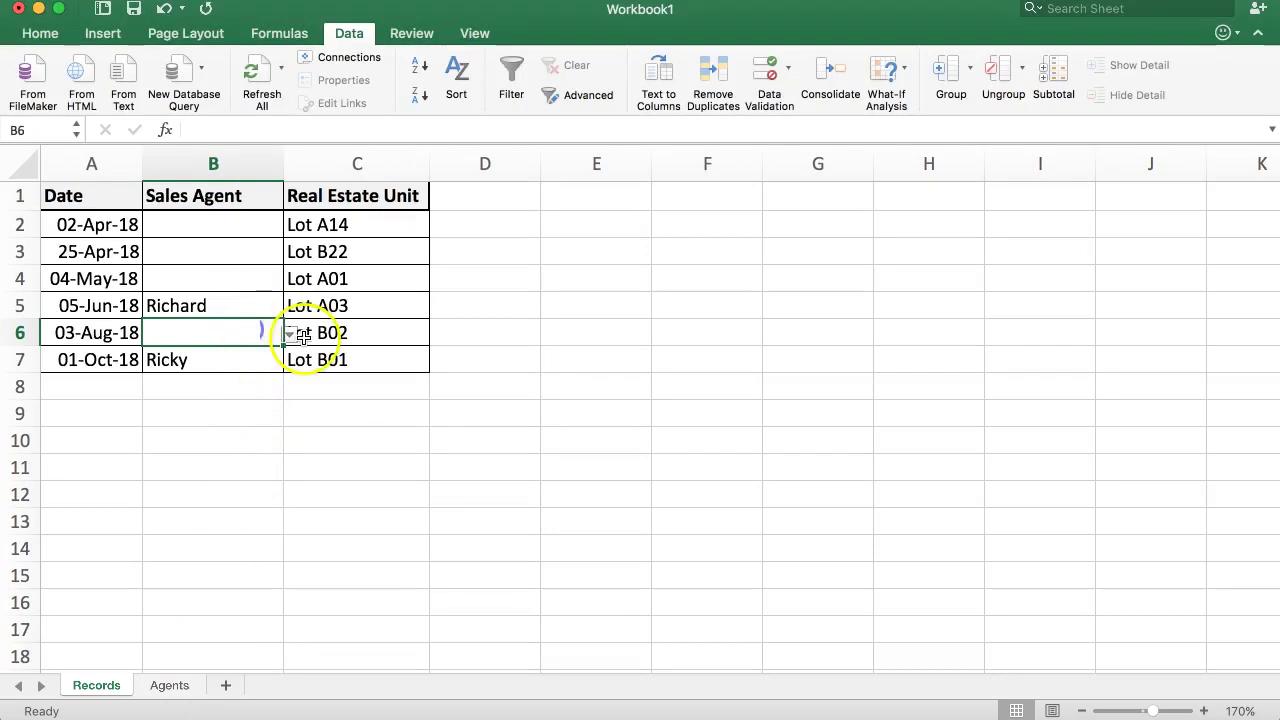
click(289, 336)
click(190, 432)
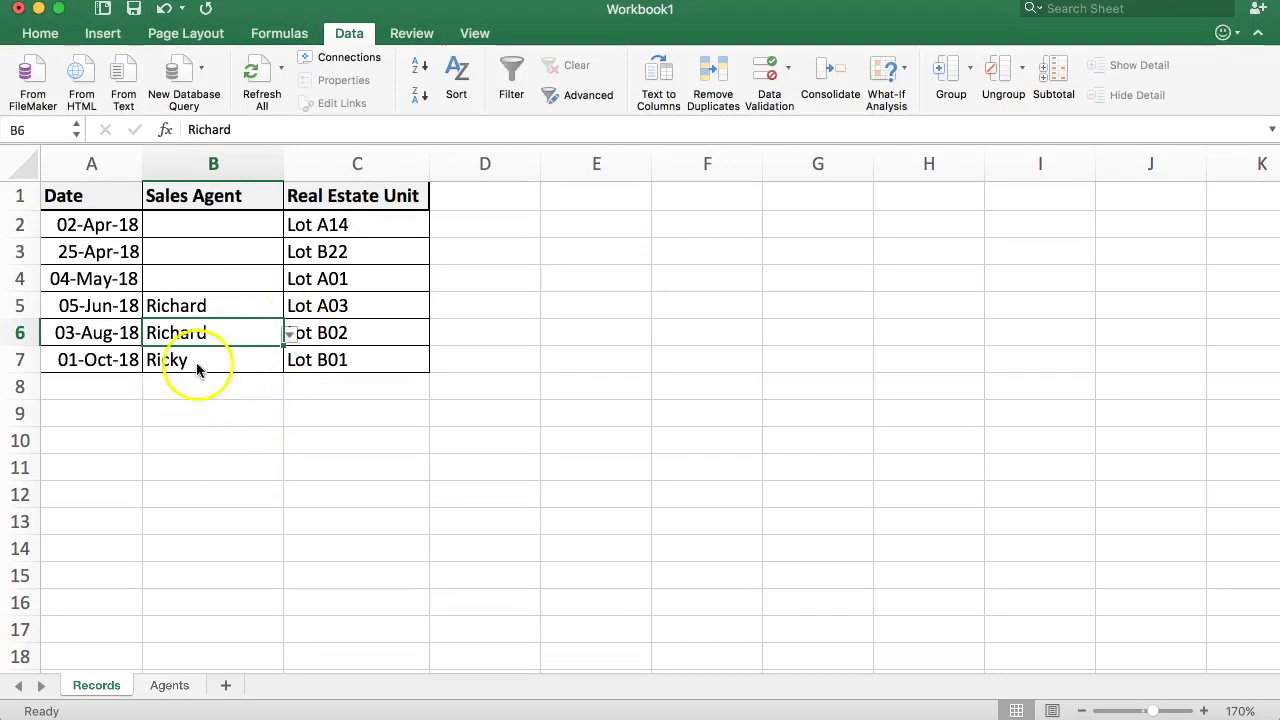
click(240, 264)
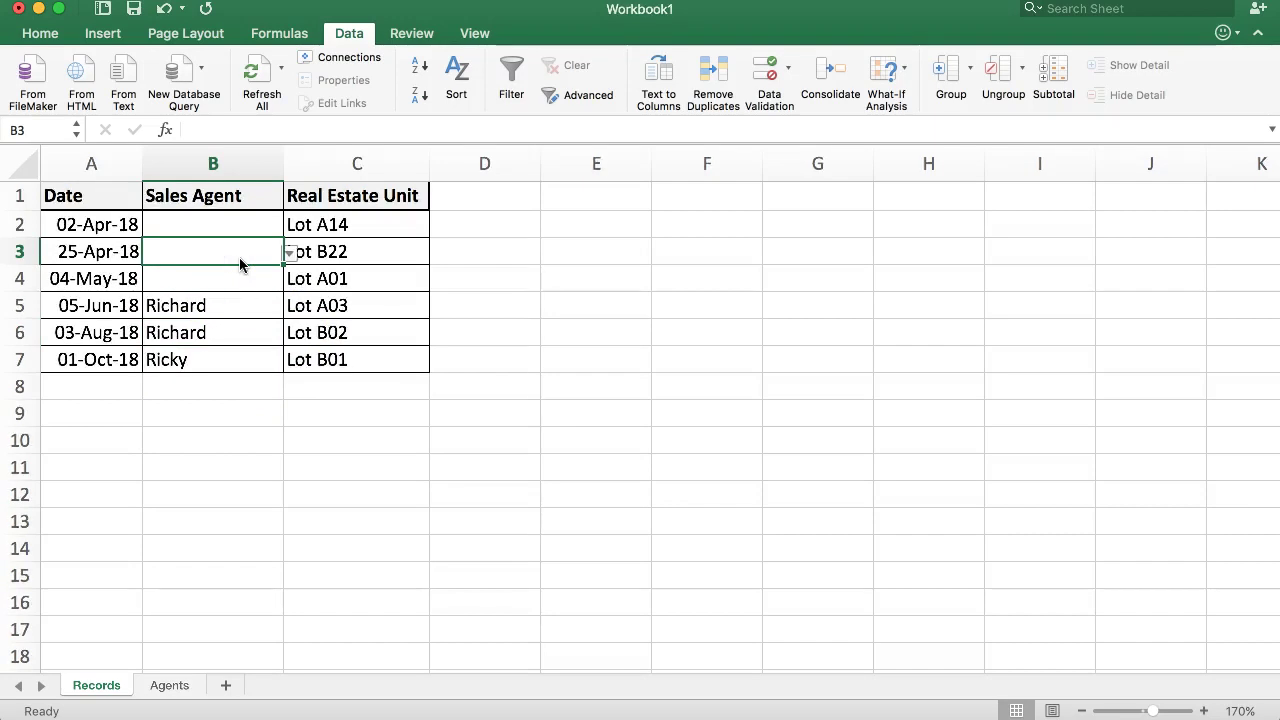